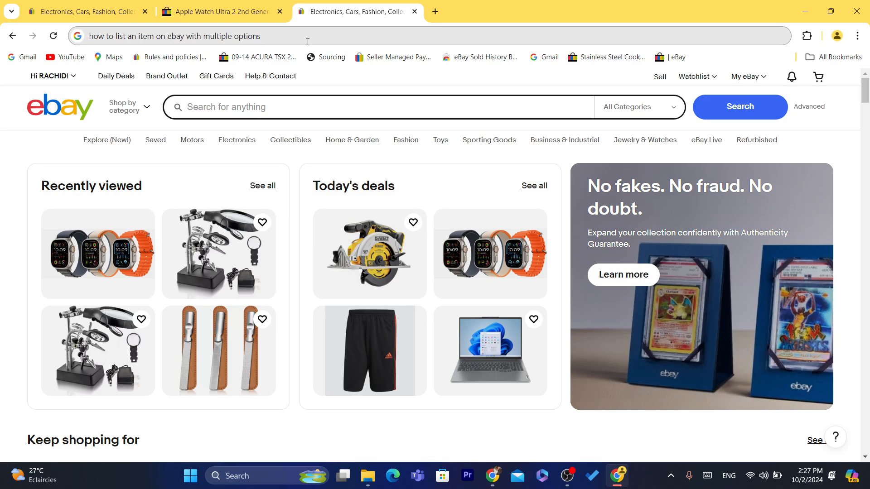
Start creating a single listing from the active listings page in Seller Hub
left_click(662, 81)
left_click(348, 31)
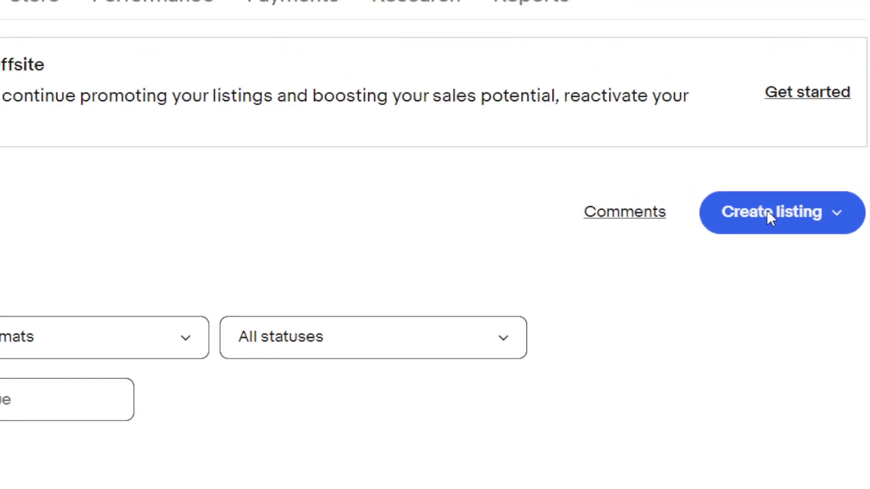
left_click(766, 183)
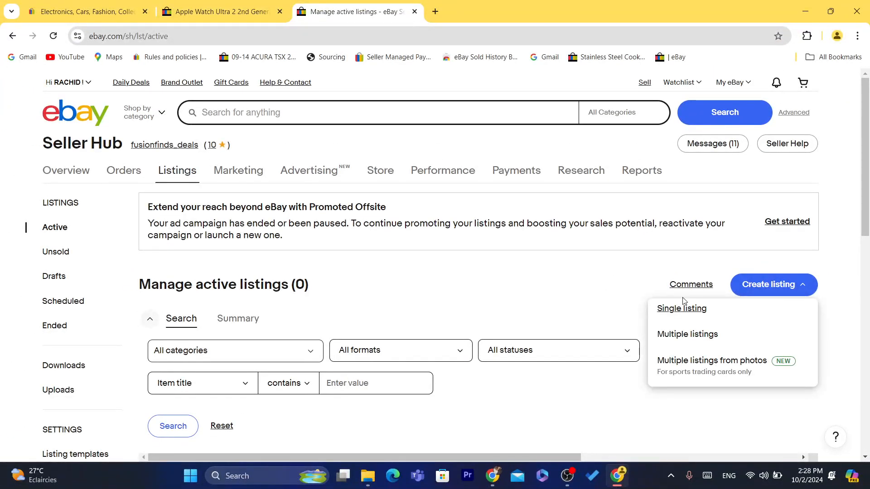
left_click(684, 303)
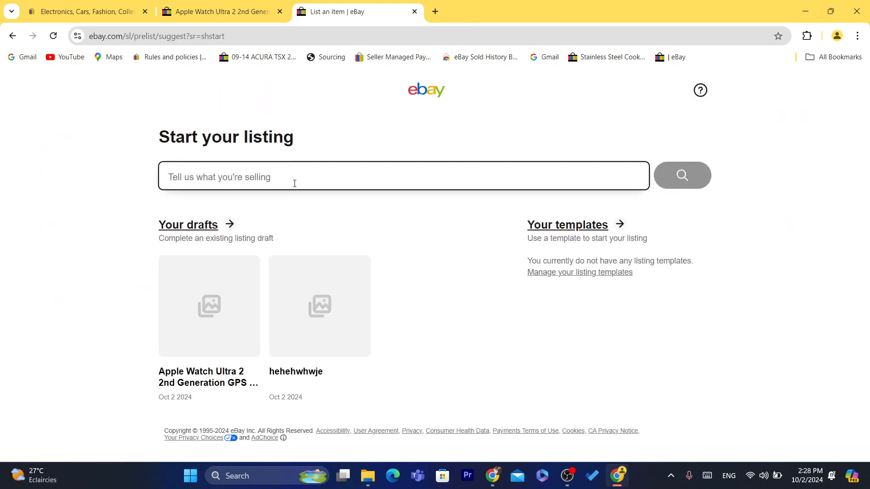
Look up the product to list with the title "Apple Watch Ultra 2 2nd Generation GPS & Cellular 49mm - Titanium - Excellent"
left_click(222, 11)
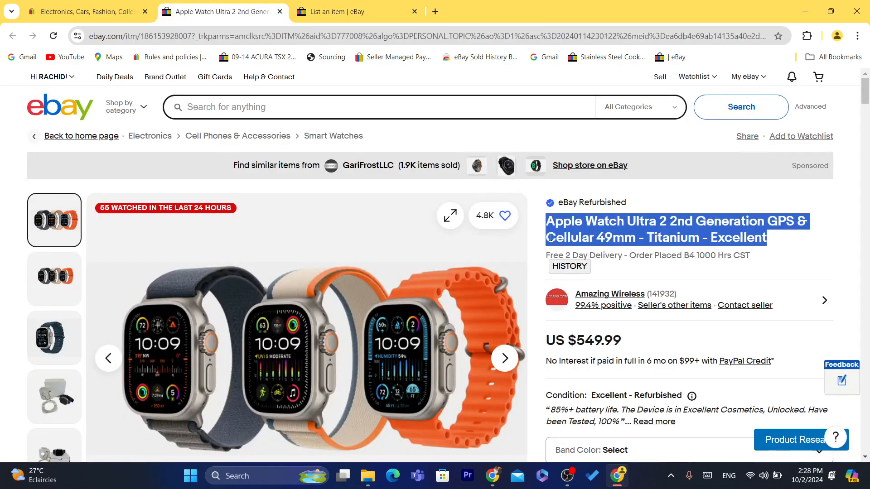
left_click(417, 3)
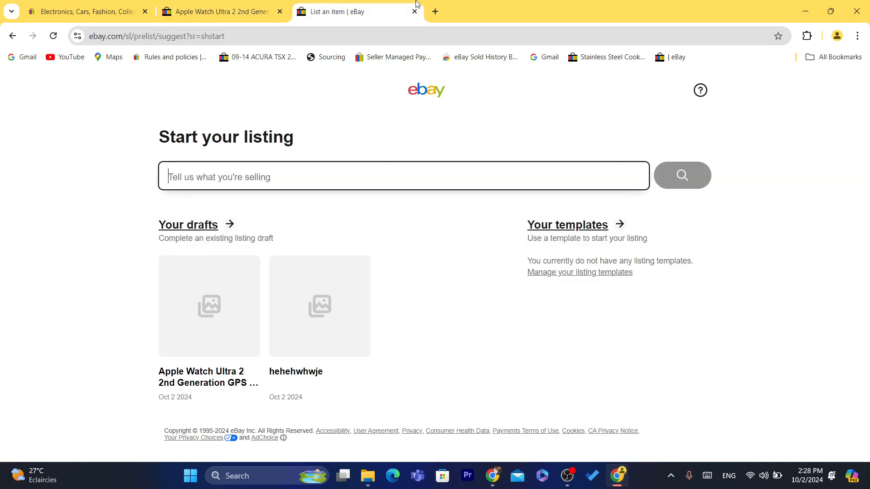
left_click(567, 476)
left_click(617, 476)
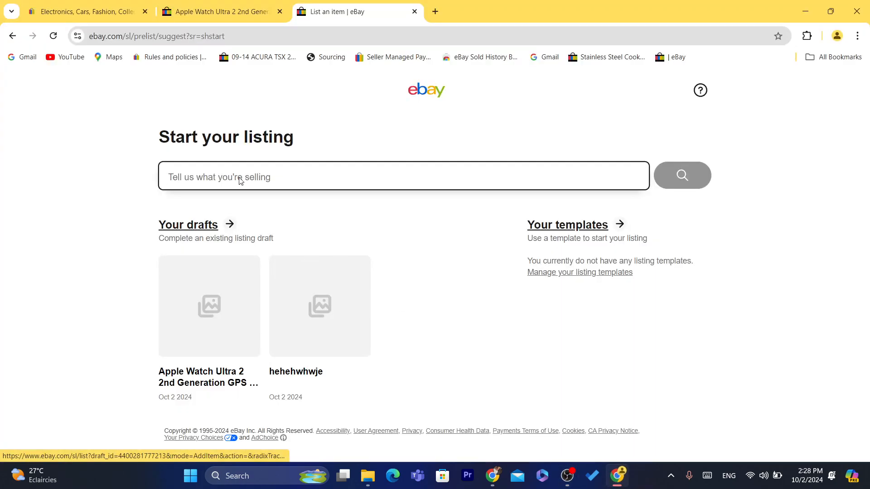
type("Apple Watch Ultra 2 2nd Generation GPS & Cellular 49mm - Titanium - Excellent")
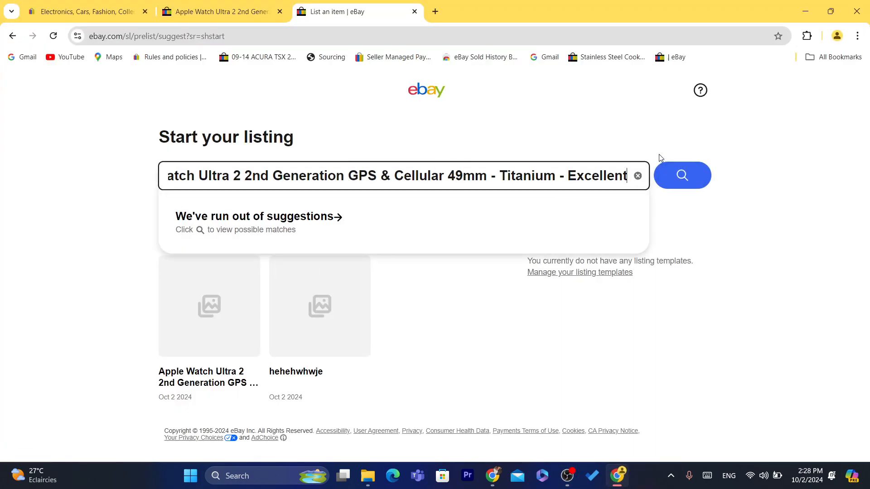
left_click(676, 182)
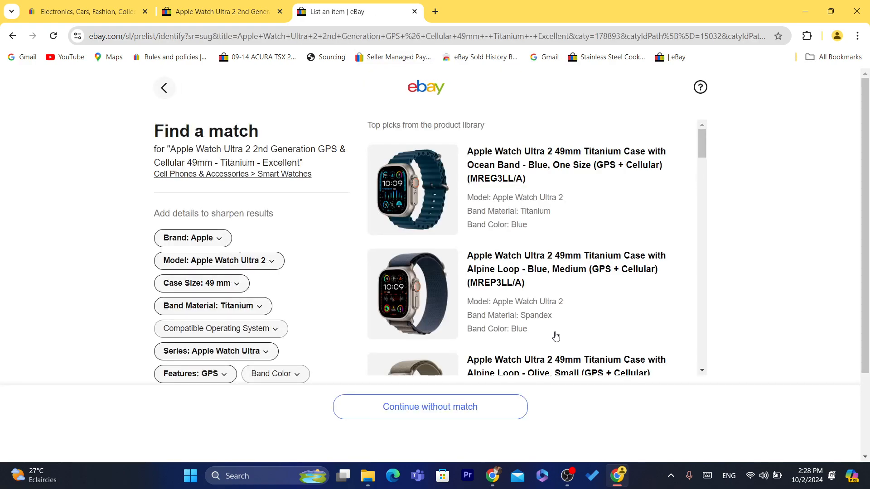
Continue without a product match and set the item condition to New to reach the listing form
left_click(426, 407)
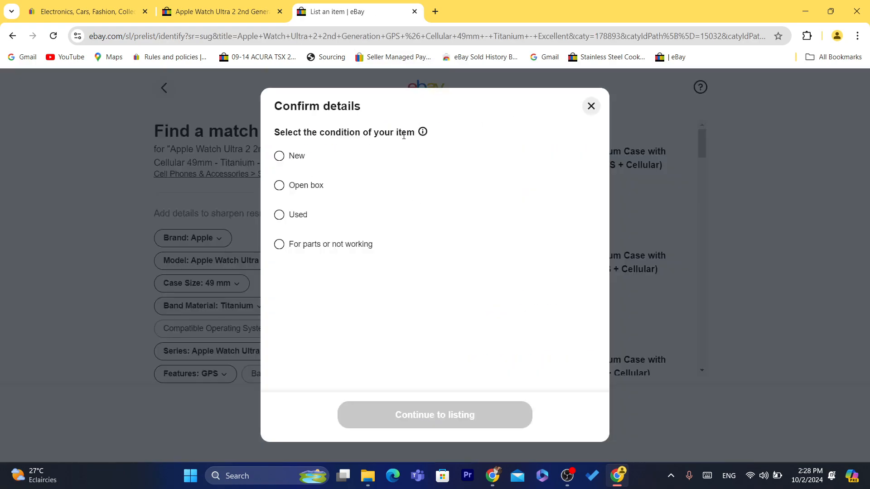
left_click(280, 156)
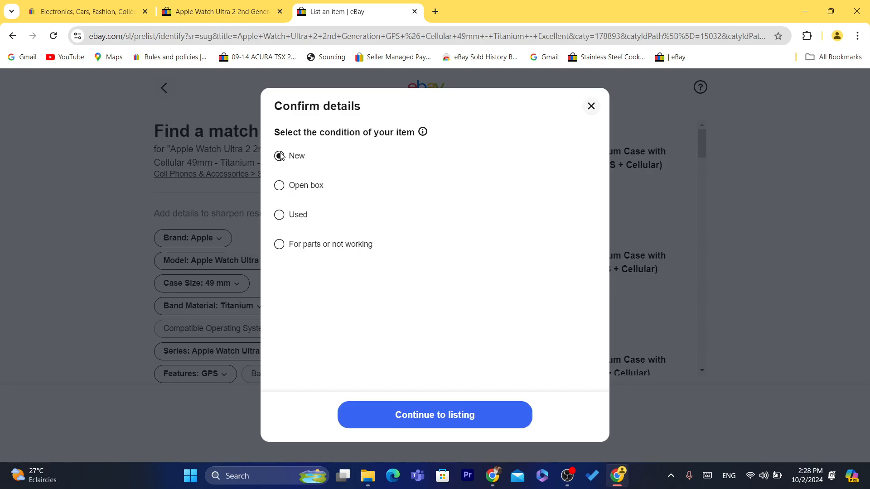
left_click(425, 416)
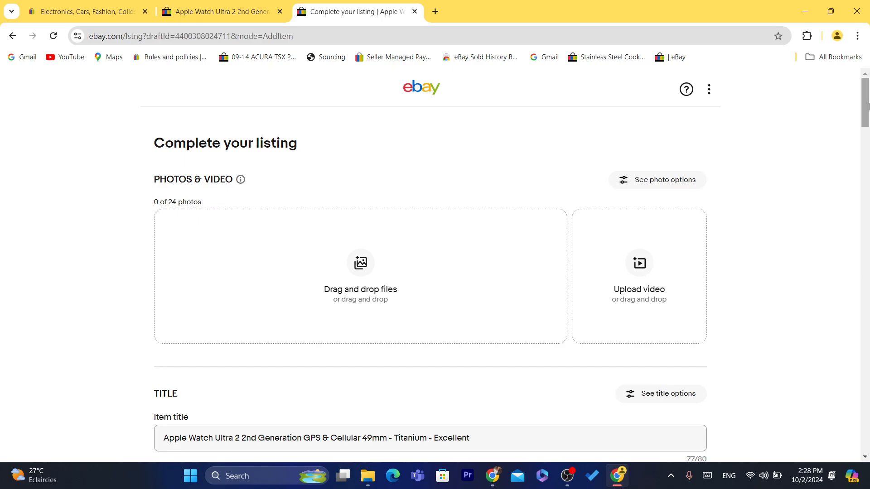
Upload main-image-1 to main-image-9 and main-image-12 from the main_images folder as the listing's photos
left_click_drag(865, 105, 866, 108)
left_click(394, 243)
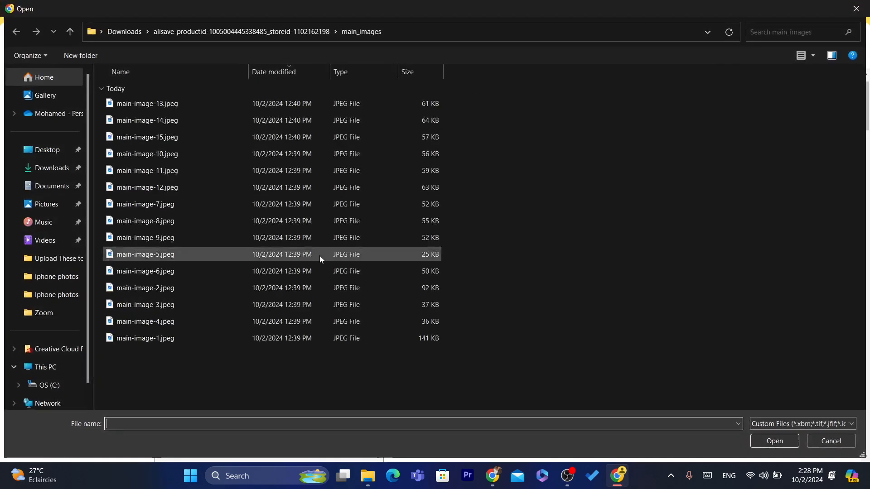
left_click_drag(186, 344, 164, 189)
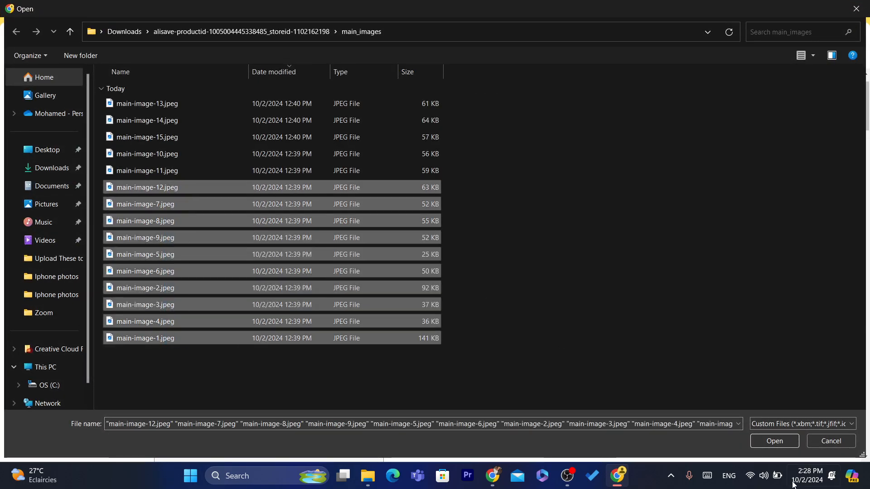
left_click(775, 442)
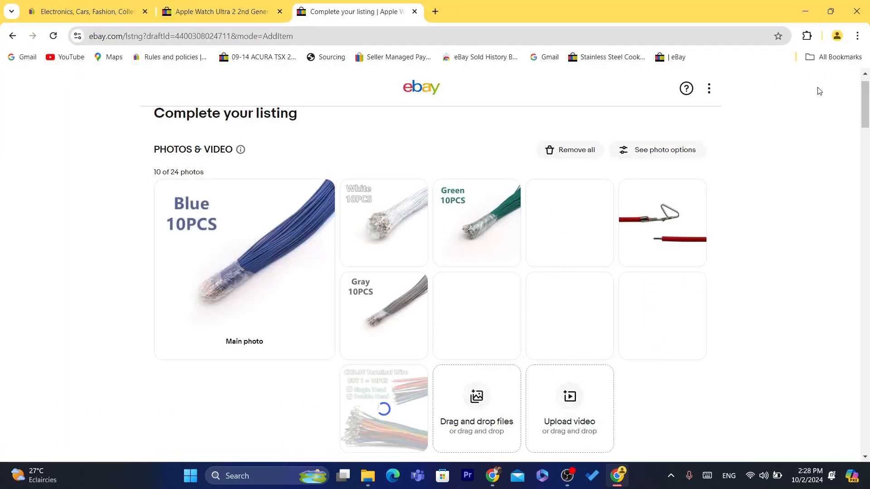
Examine the Variations section of the listing form and read its description
left_click_drag(868, 104, 868, 246)
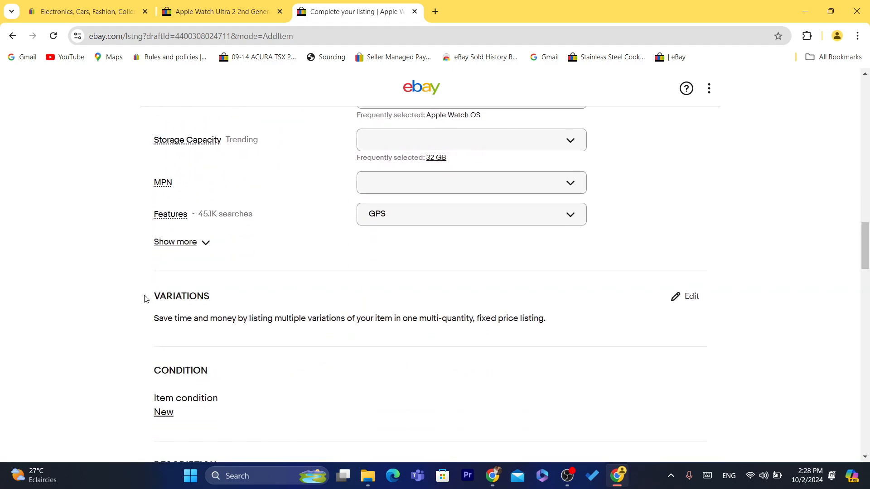
left_click_drag(146, 299, 300, 316)
triple_click(300, 316)
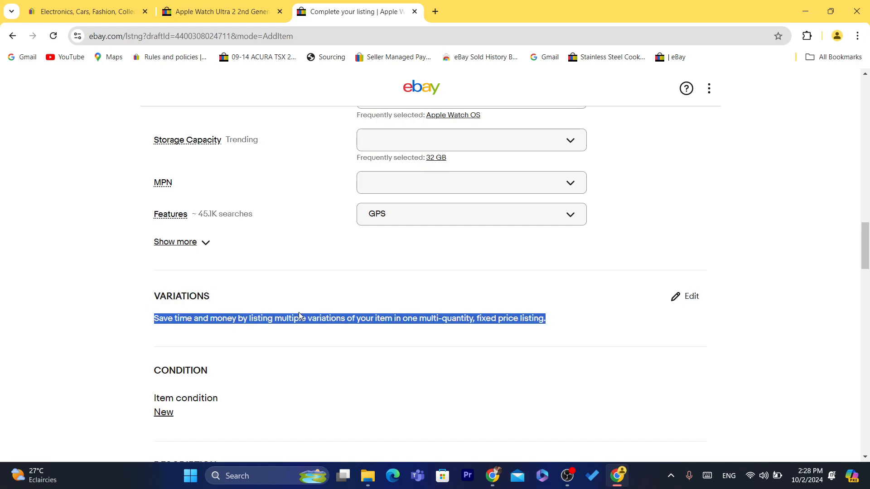
left_click(148, 296)
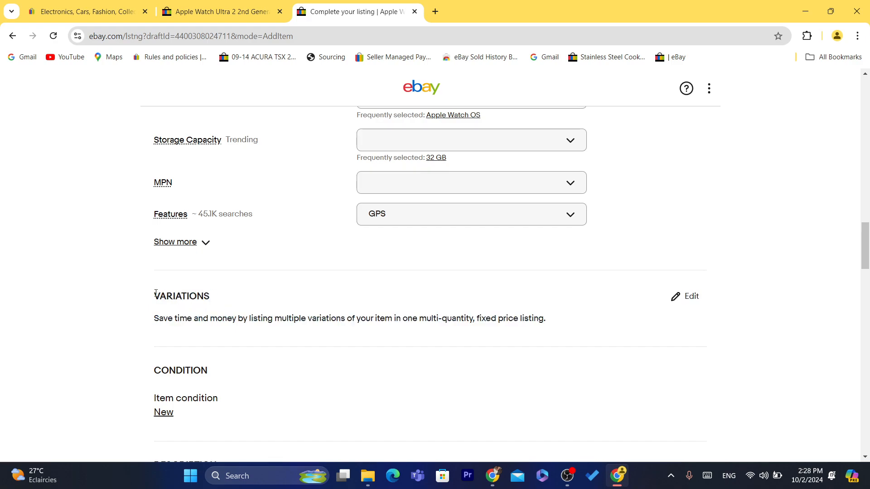
left_click_drag(156, 294, 361, 317)
left_click(364, 325)
left_click_drag(153, 296, 253, 316)
left_click(255, 315)
left_click_drag(199, 322, 306, 316)
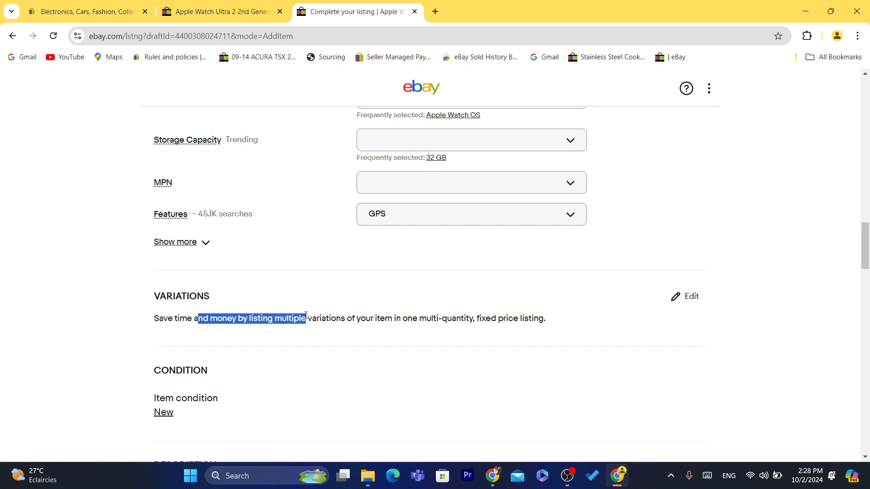
left_click(305, 315)
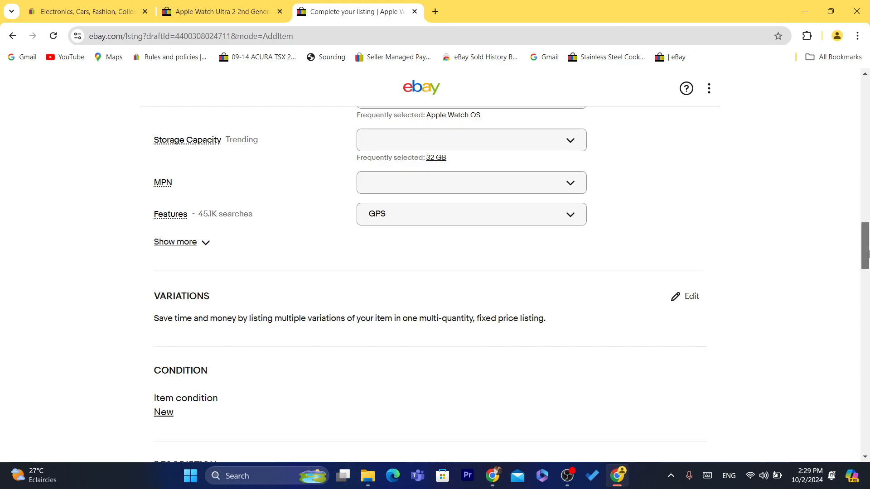
Switch the Variations feature off and back on in the listing settings, and close them
left_click_drag(866, 244, 855, 39)
left_click(709, 90)
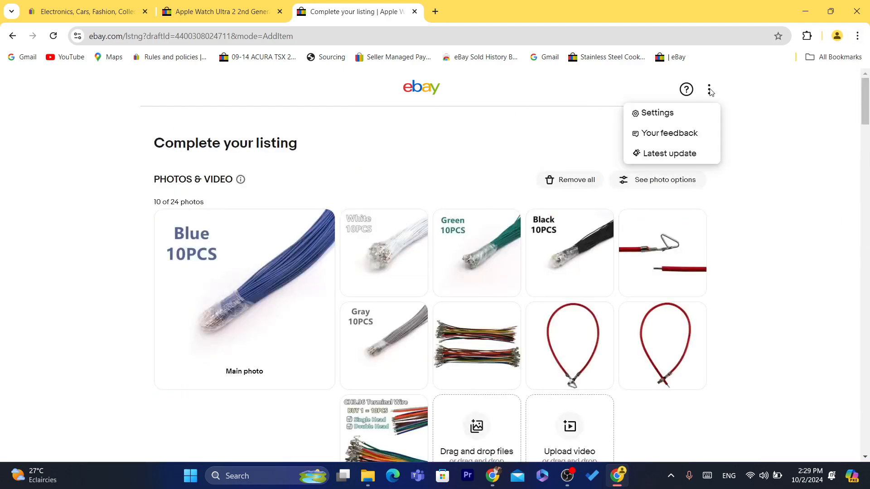
left_click(659, 113)
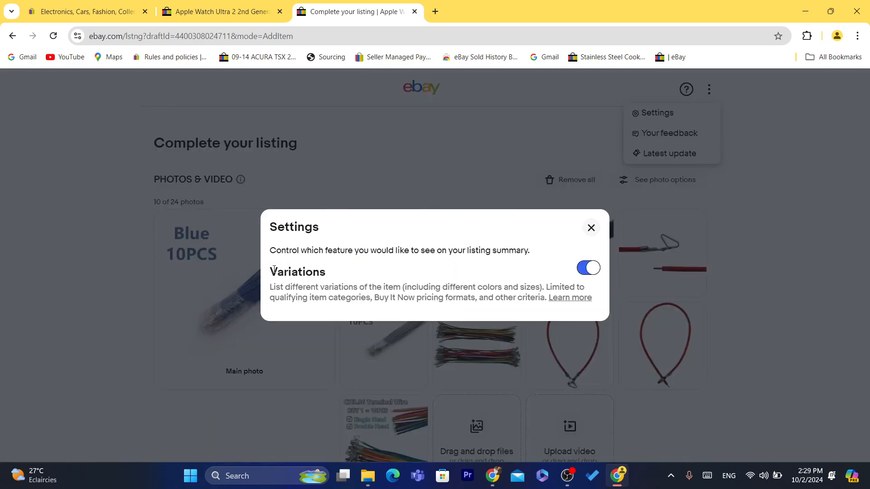
left_click_drag(271, 271, 347, 274)
left_click(584, 268)
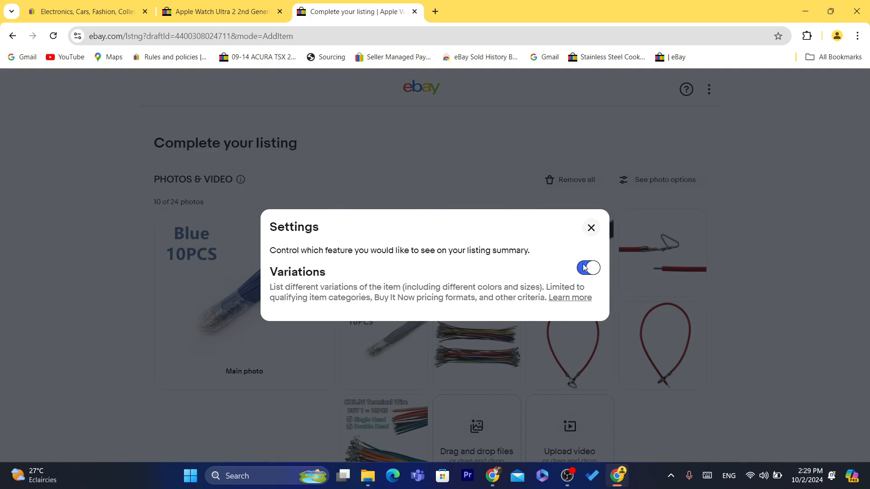
left_click(594, 268)
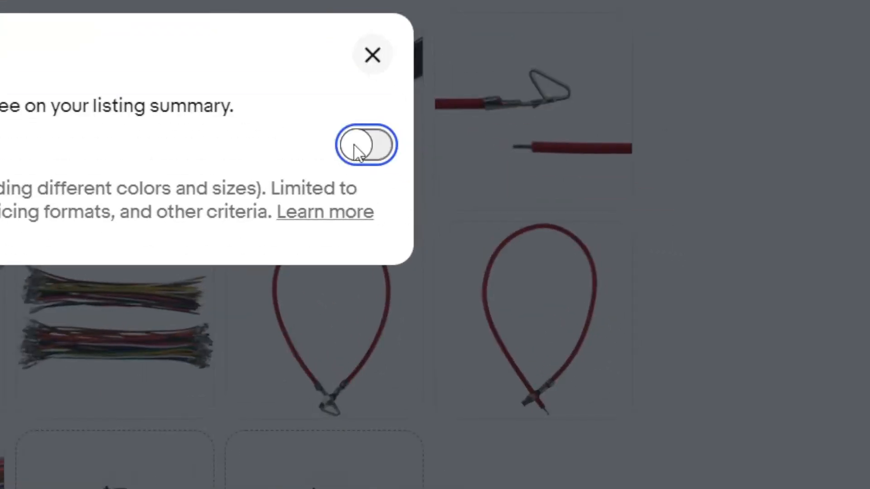
left_click(583, 267)
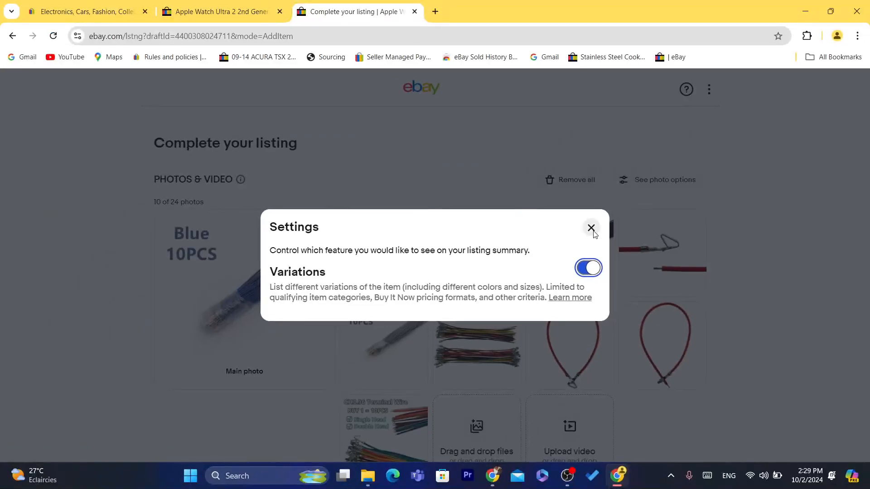
left_click(591, 227)
Check the Variations section and the item category in the listing form
left_click_drag(868, 108, 869, 253)
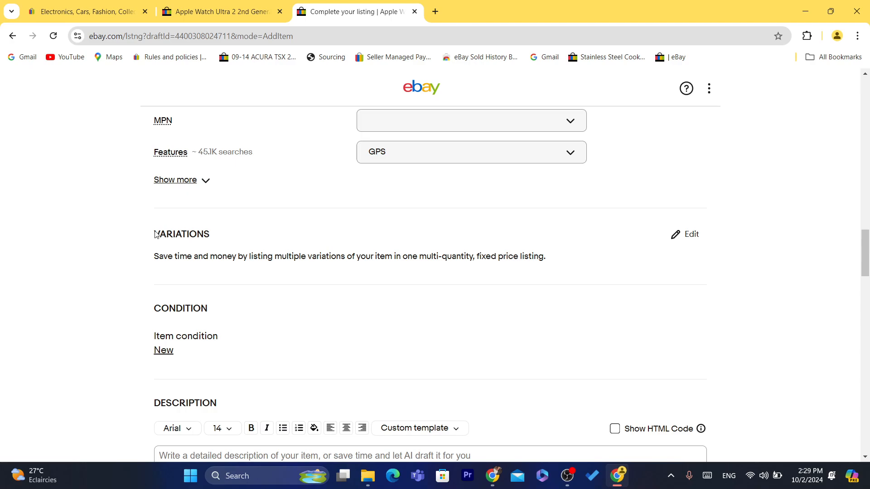
left_click_drag(154, 232, 218, 245)
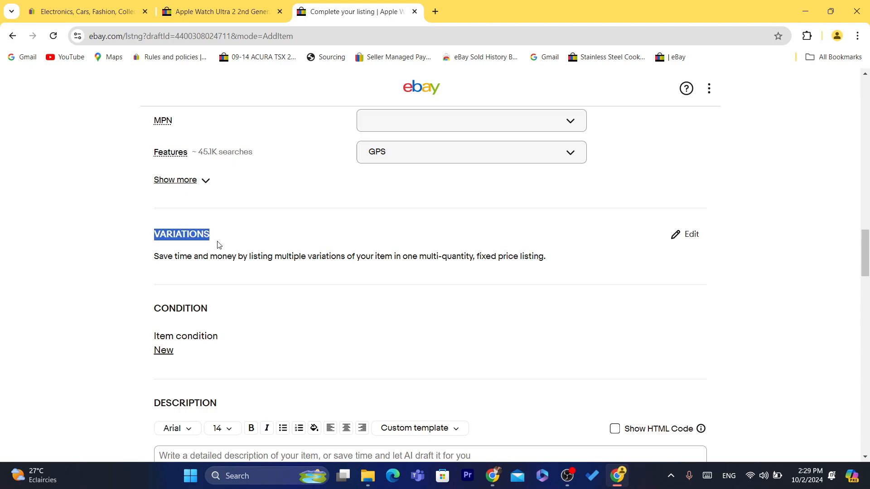
left_click(144, 232)
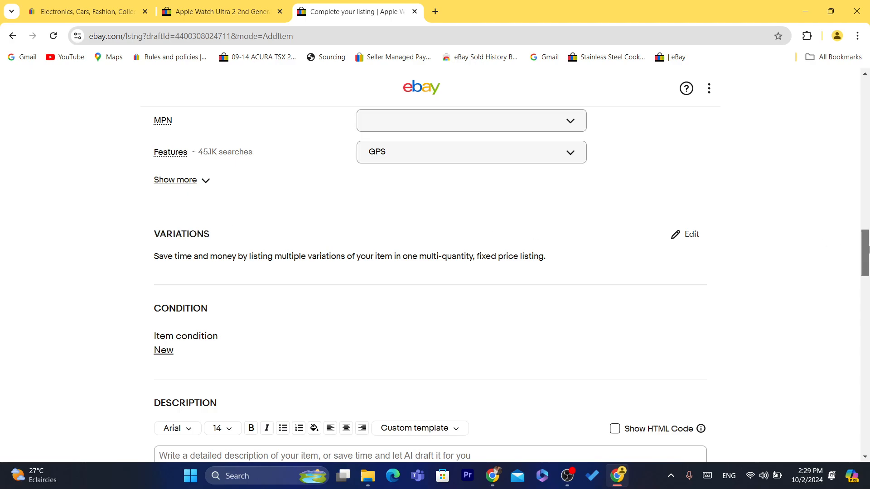
left_click_drag(868, 247, 868, 171)
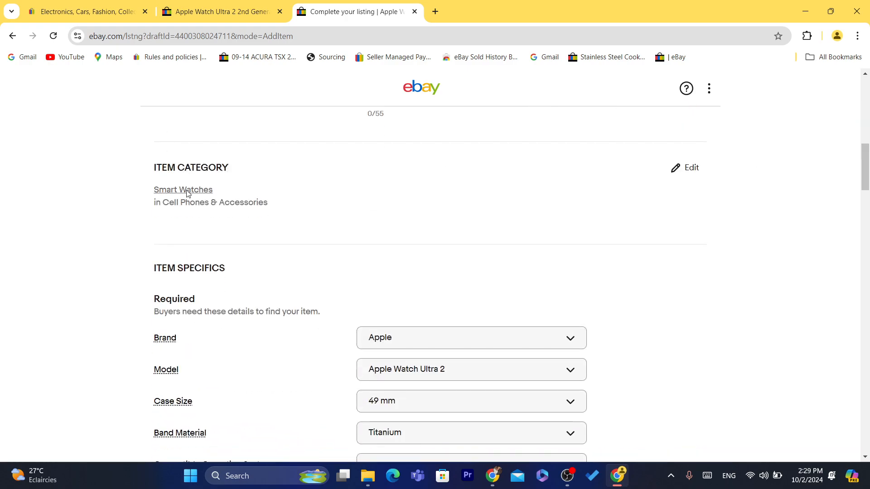
double_click(191, 171)
Read the description and eligibility criteria of the Variations feature in the listing settings, and close them
left_click_drag(864, 173, 815, 94)
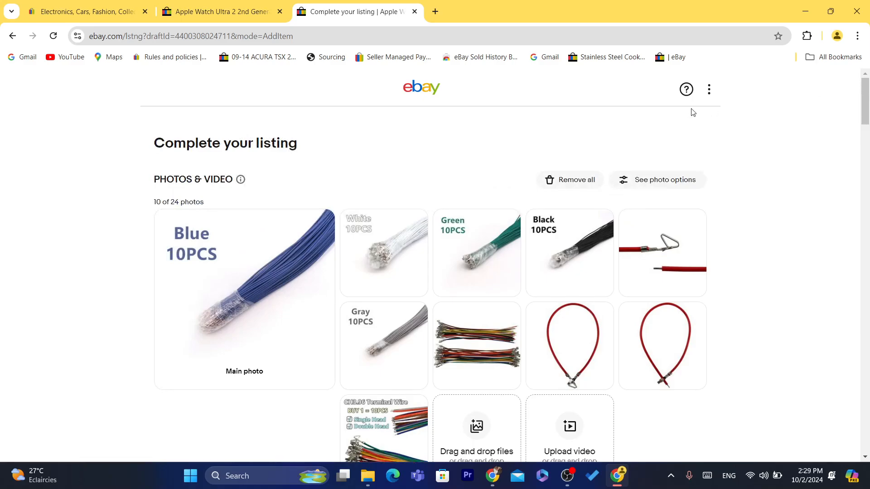
left_click(709, 92)
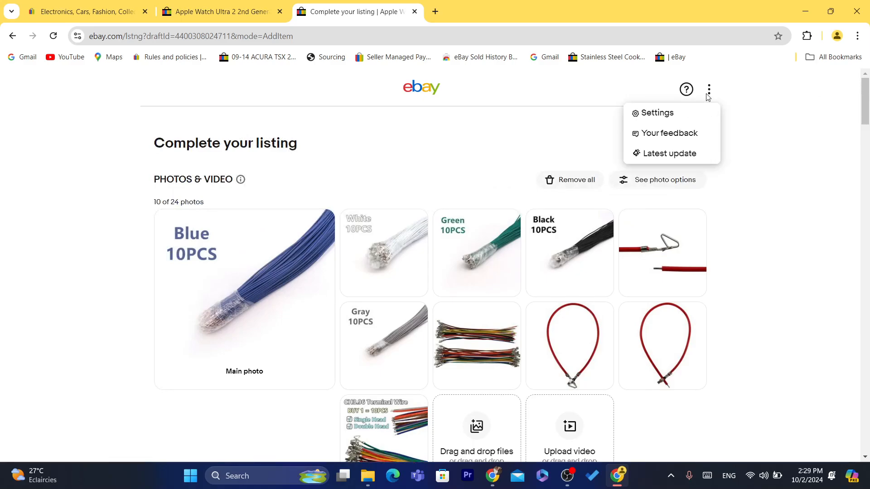
left_click(647, 115)
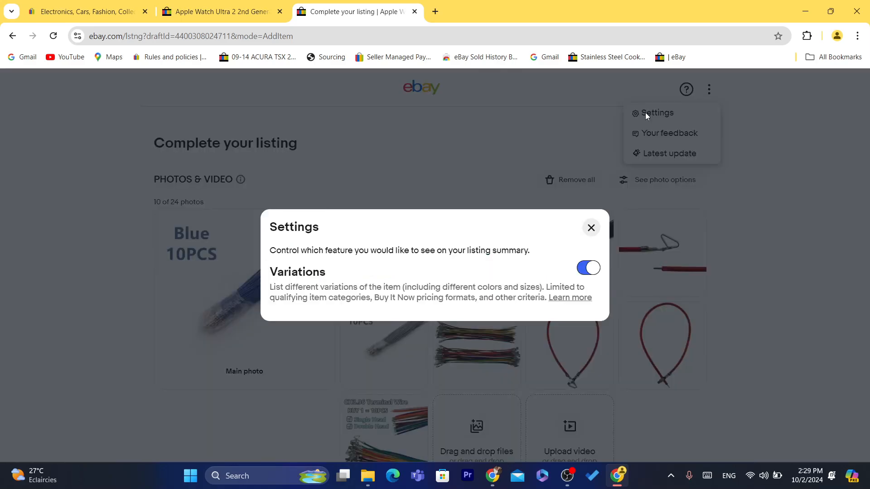
left_click_drag(273, 289, 304, 289)
left_click(305, 288)
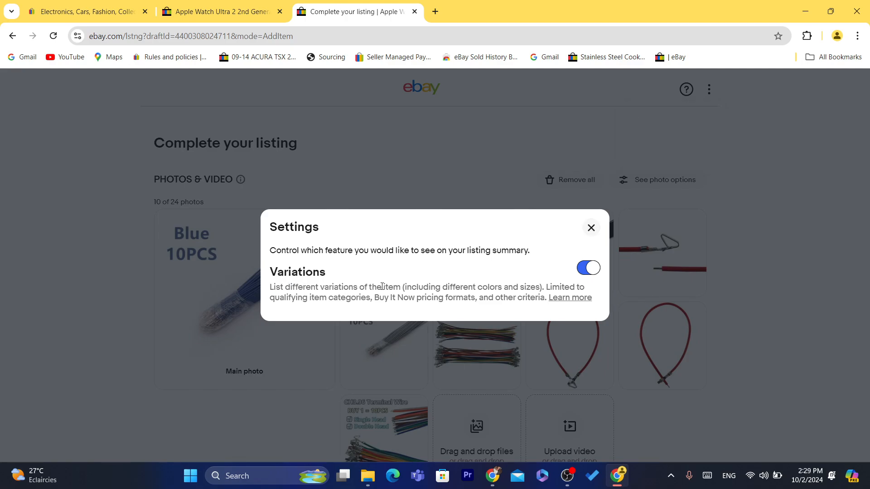
left_click_drag(403, 288, 543, 288)
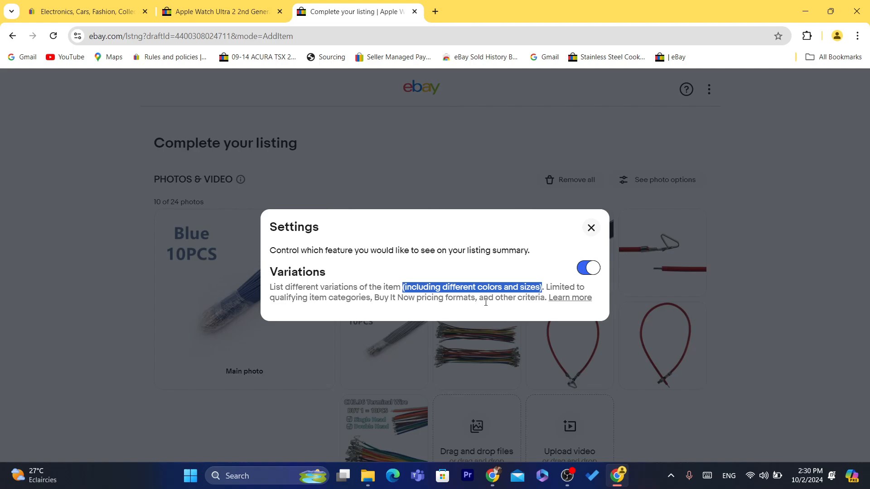
left_click_drag(486, 303, 526, 302)
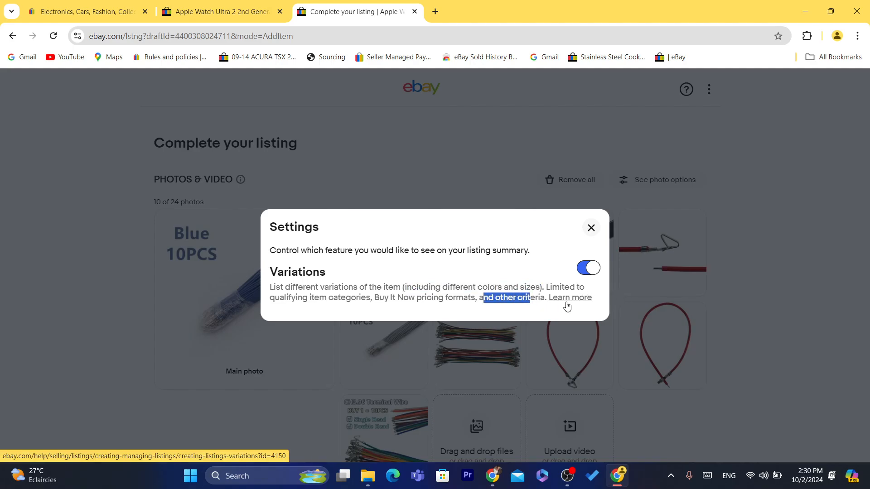
left_click(591, 227)
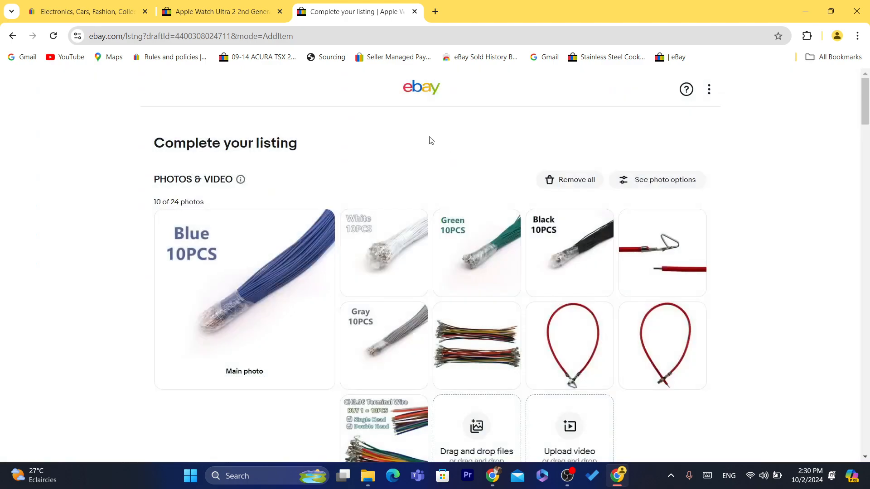
Open the listing's variations for editing and remove the Band Color and Case Color attributes
left_click_drag(866, 110, 868, 279)
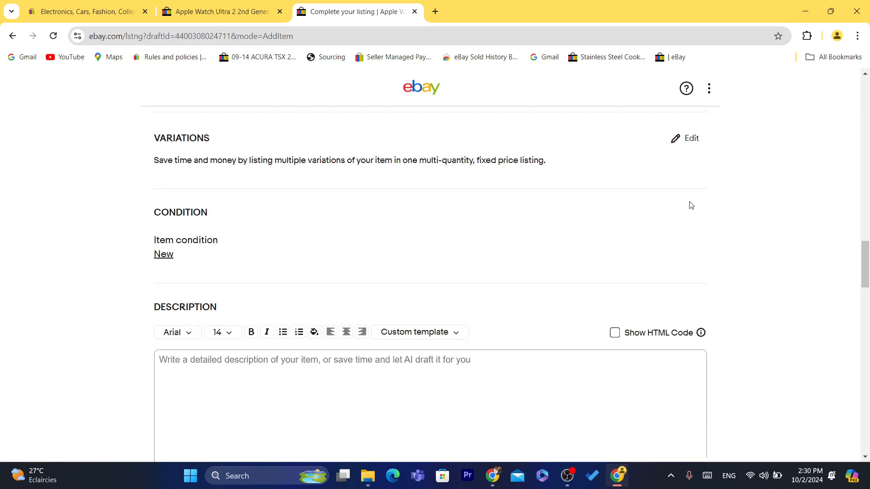
left_click(684, 141)
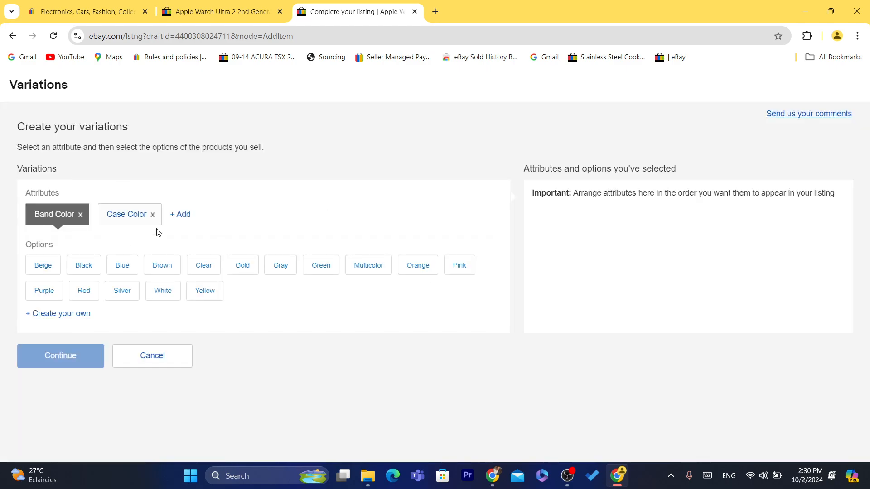
left_click(81, 216)
left_click(81, 216)
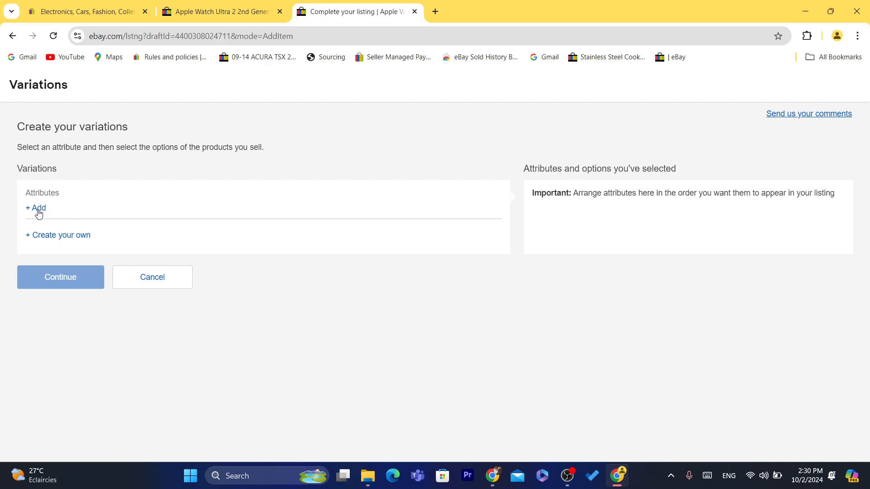
Add a custom variation attribute named Color
left_click(38, 209)
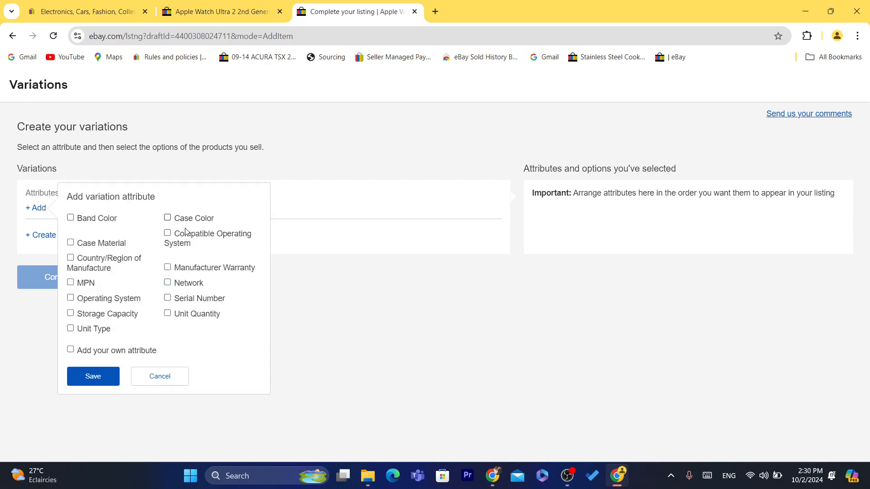
left_click(71, 351)
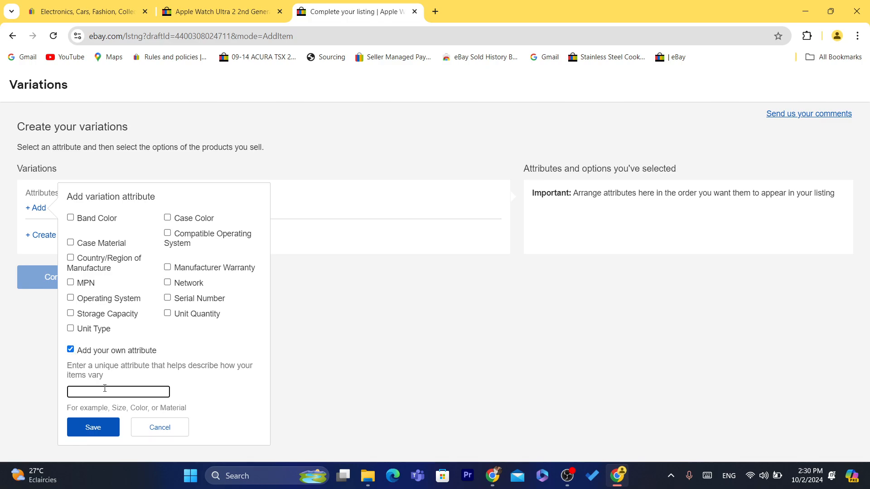
type("Color")
left_click(96, 420)
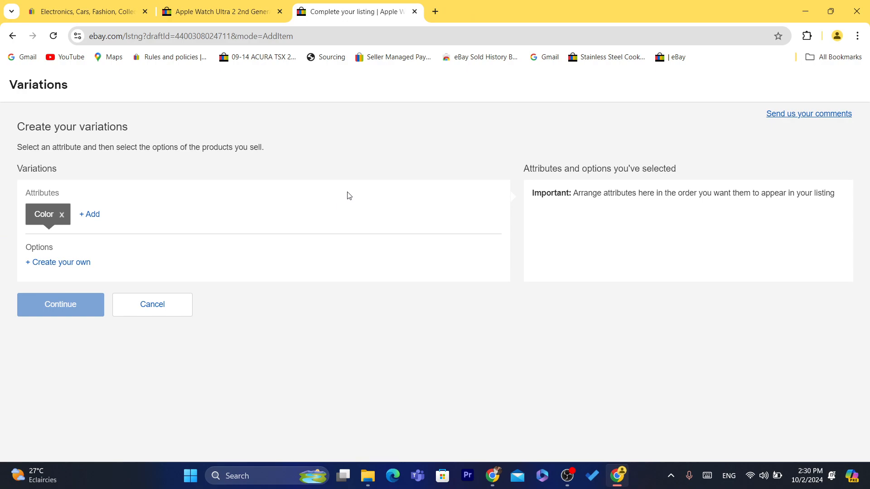
Create the custom options pink and black for the Color attribute
left_click(48, 268)
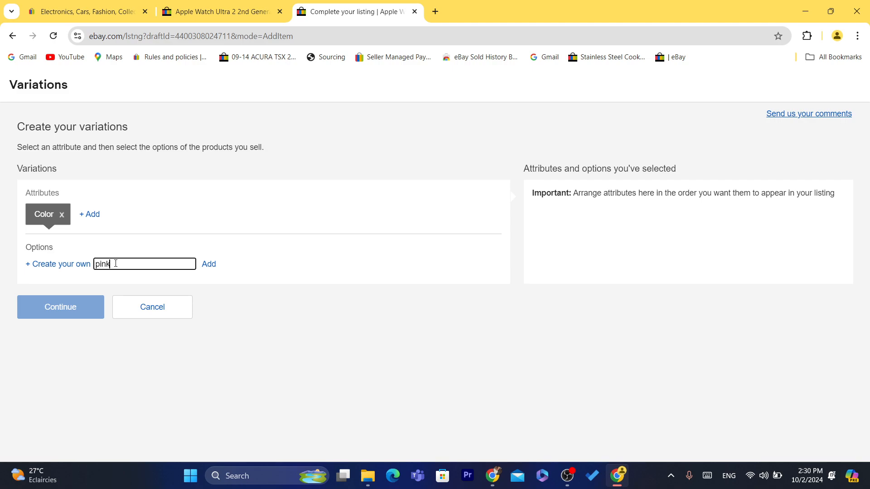
left_click(210, 265)
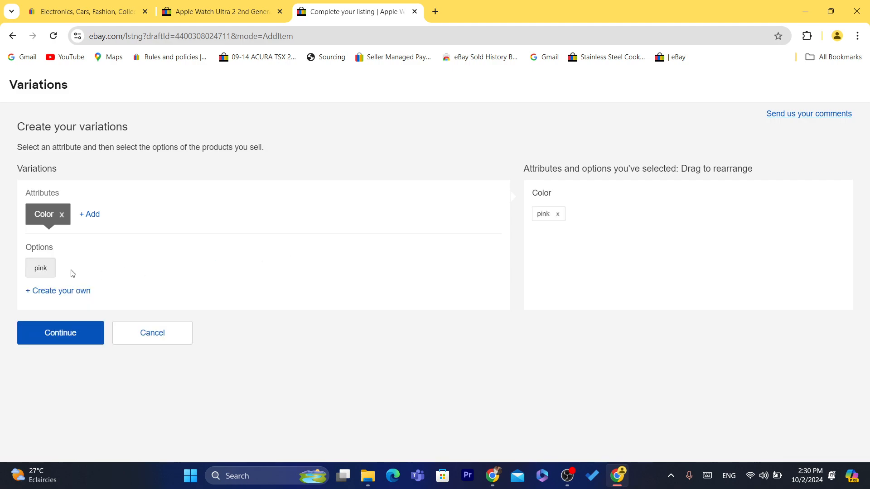
left_click(55, 292)
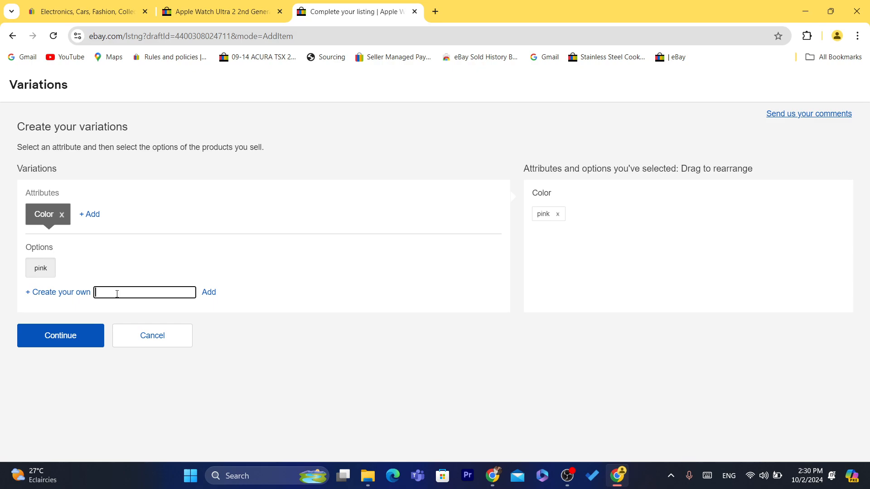
left_click(209, 292)
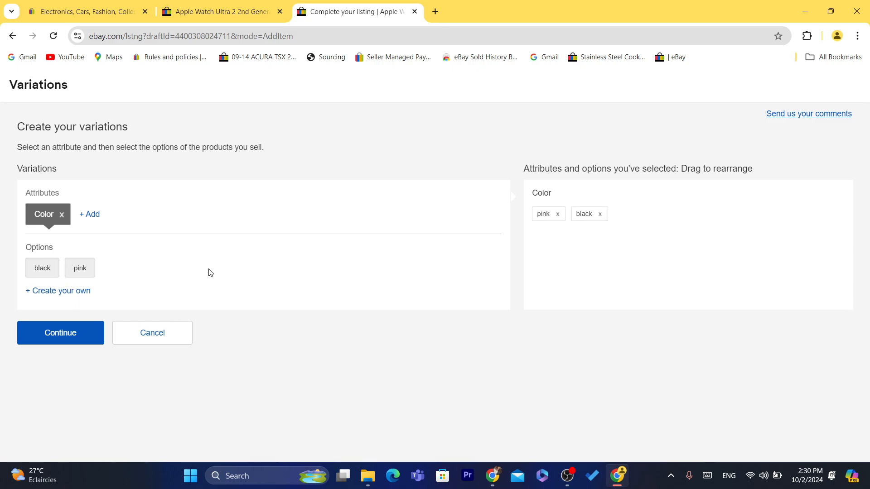
Add a custom variation attribute named size with the options xl and m
left_click(94, 216)
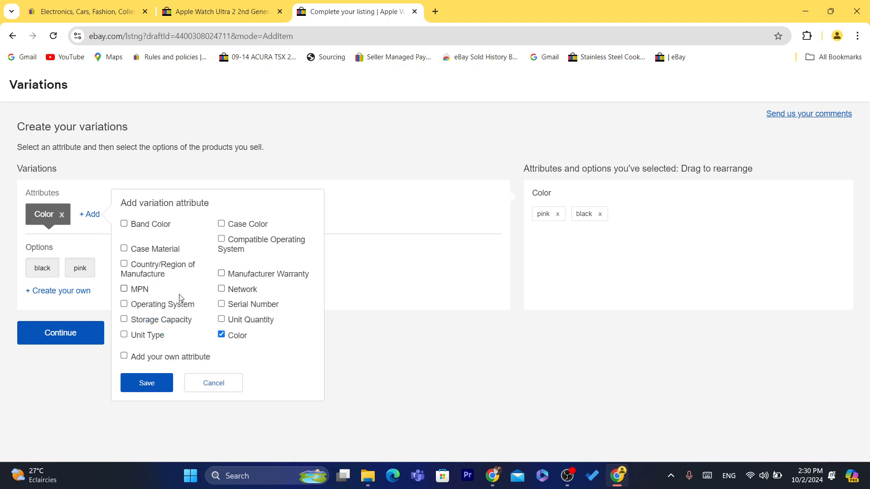
left_click(143, 363)
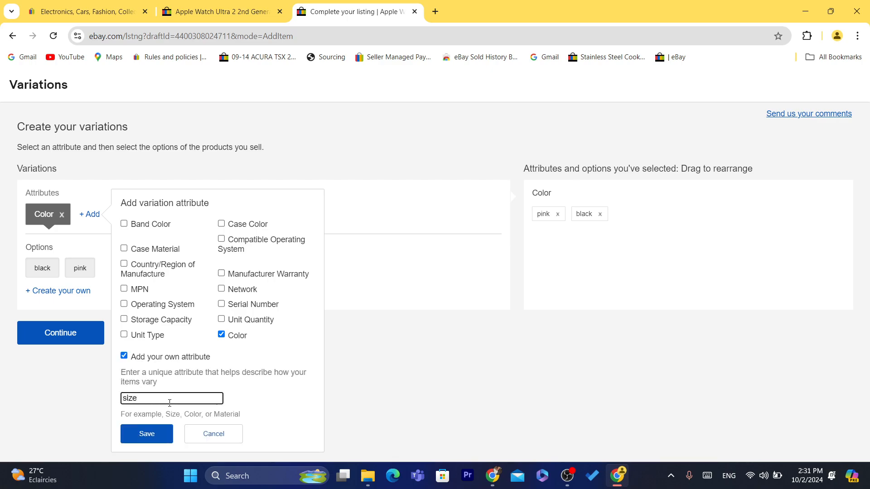
left_click(141, 436)
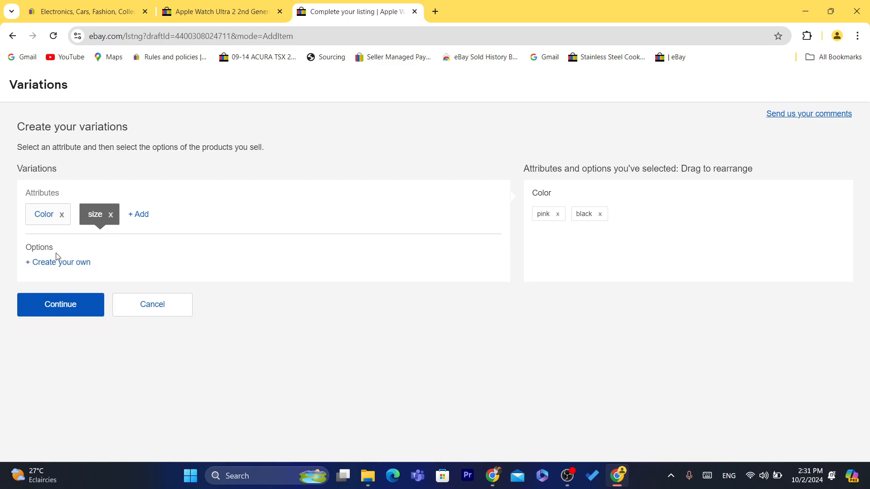
left_click(39, 267)
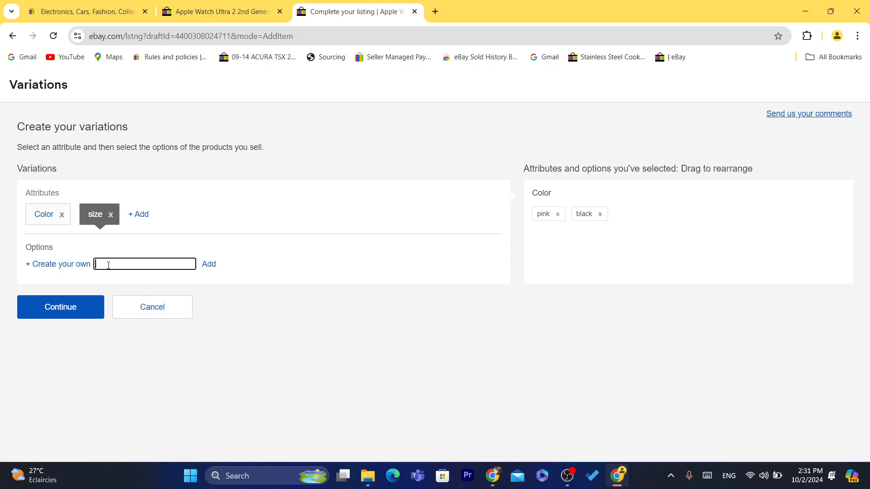
left_click(208, 265)
left_click(60, 292)
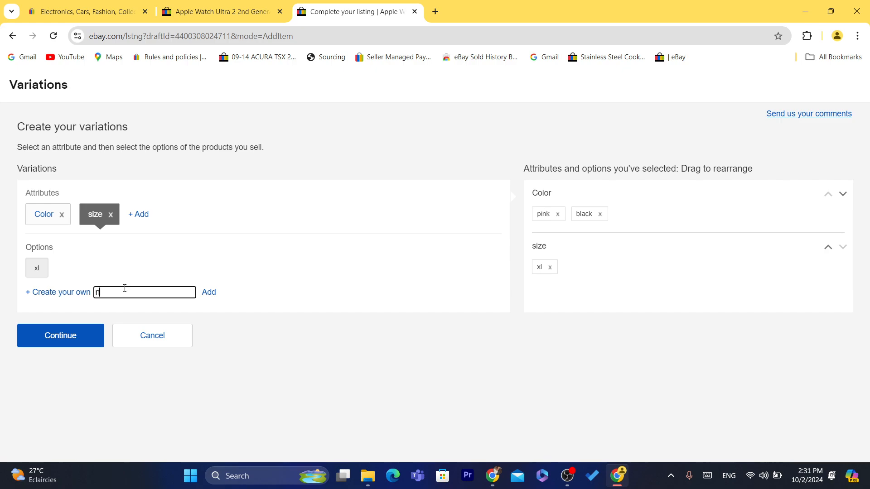
left_click(207, 294)
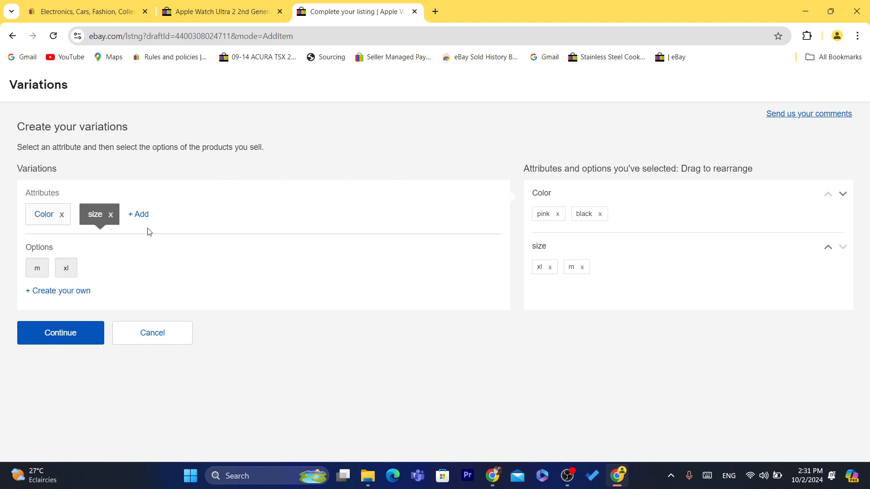
Remove the size attribute and check the remaining selected attribute and options
left_click(111, 215)
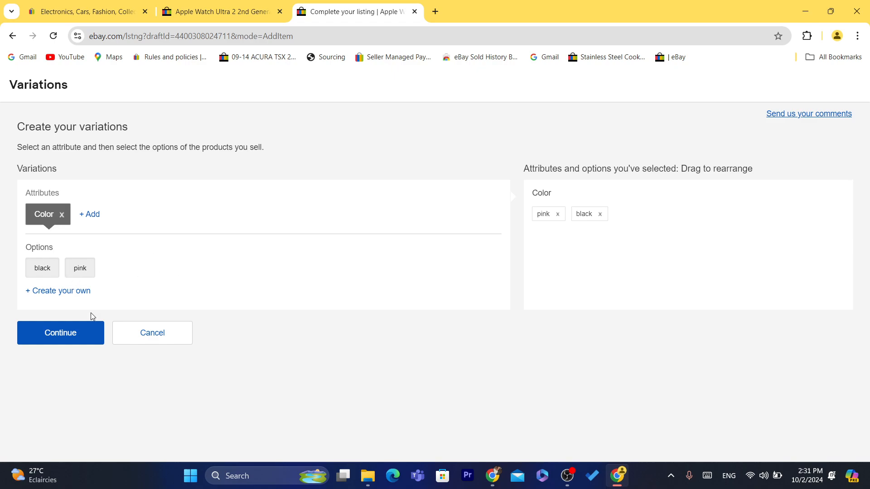
left_click_drag(529, 196, 641, 227)
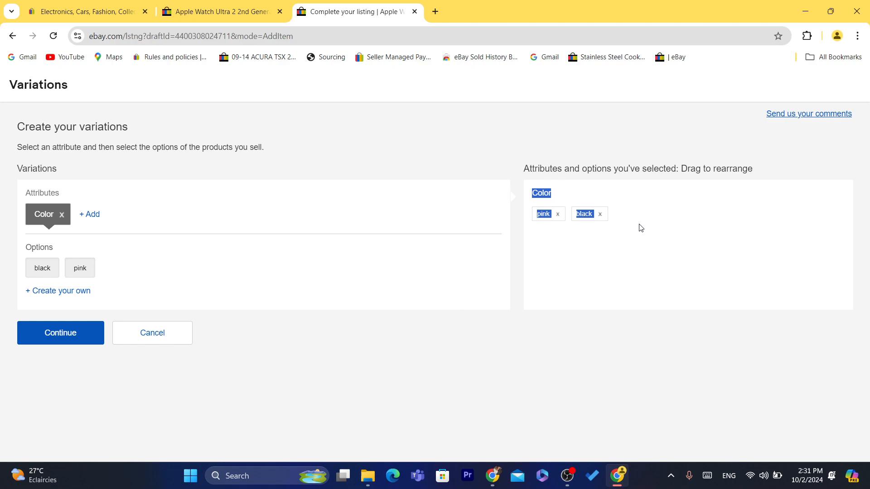
left_click(326, 204)
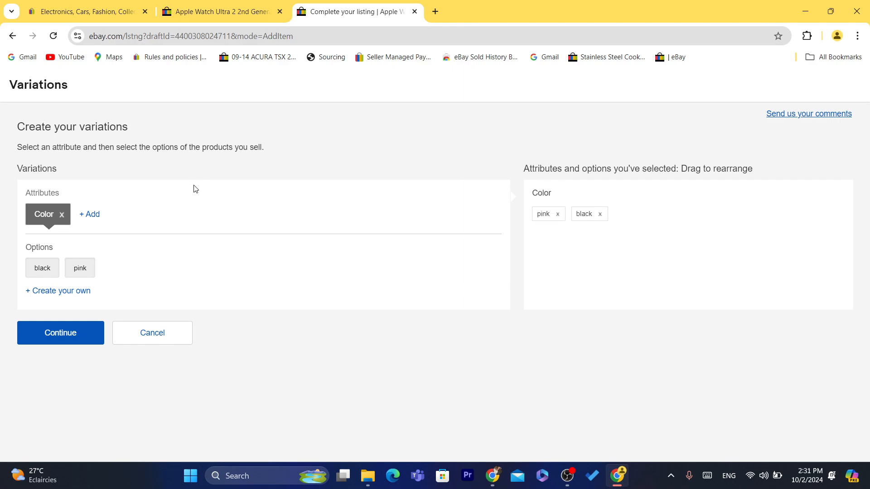
Add the custom option green to the Color attribute and continue to the variation details
left_click(56, 298)
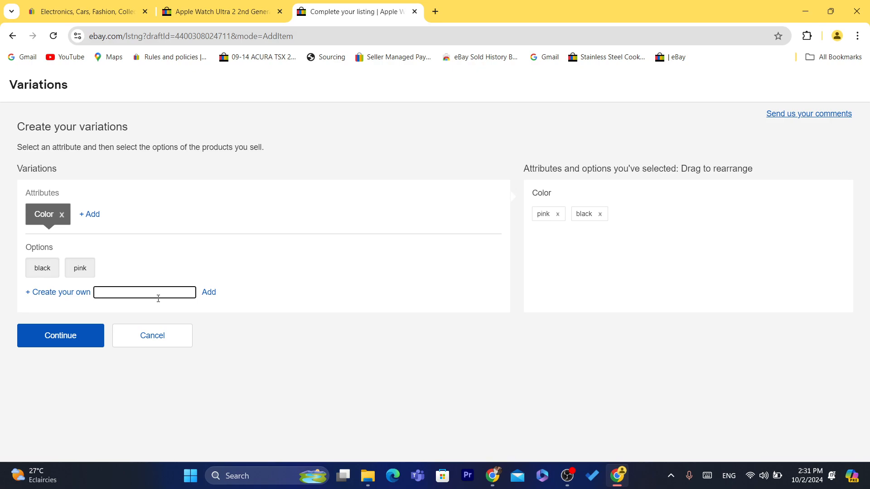
left_click(216, 293)
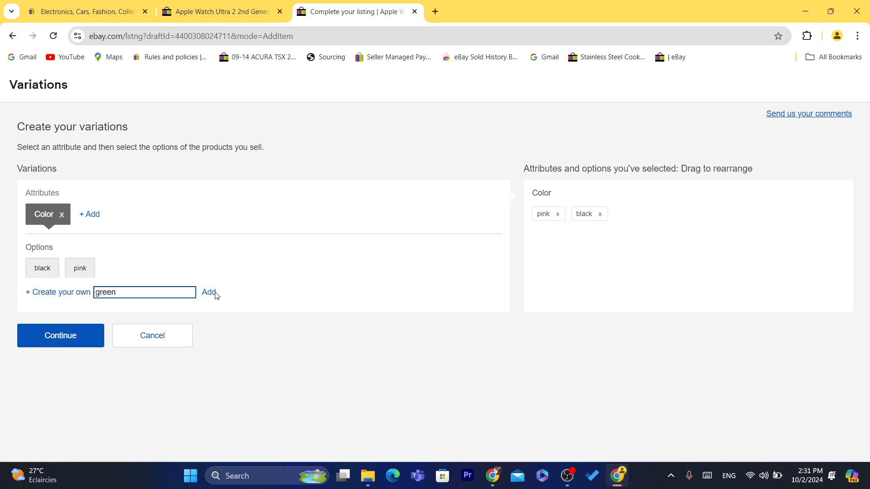
left_click(209, 294)
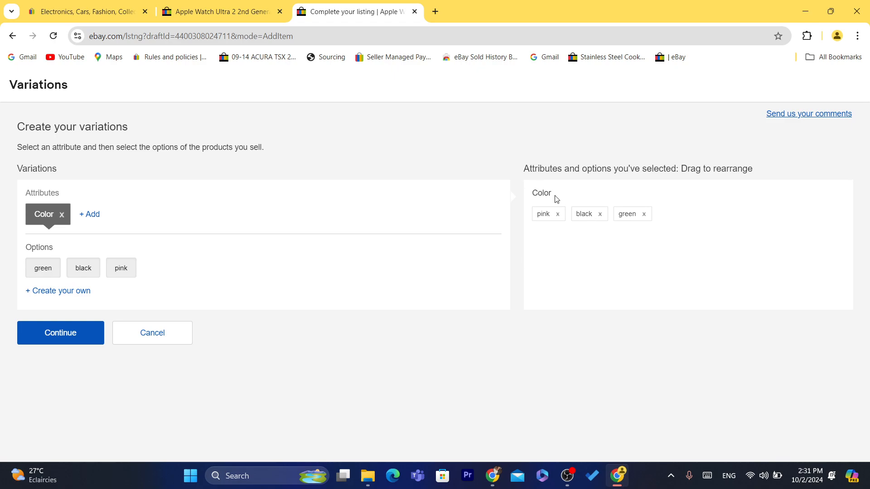
left_click(59, 334)
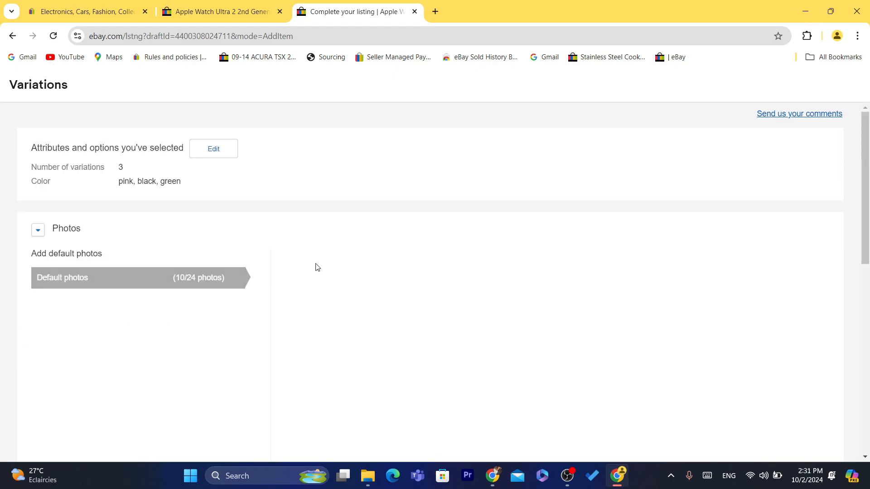
Set the variation prices to 10 for pink, 20 for black and 16 for green
left_click_drag(868, 161, 869, 339)
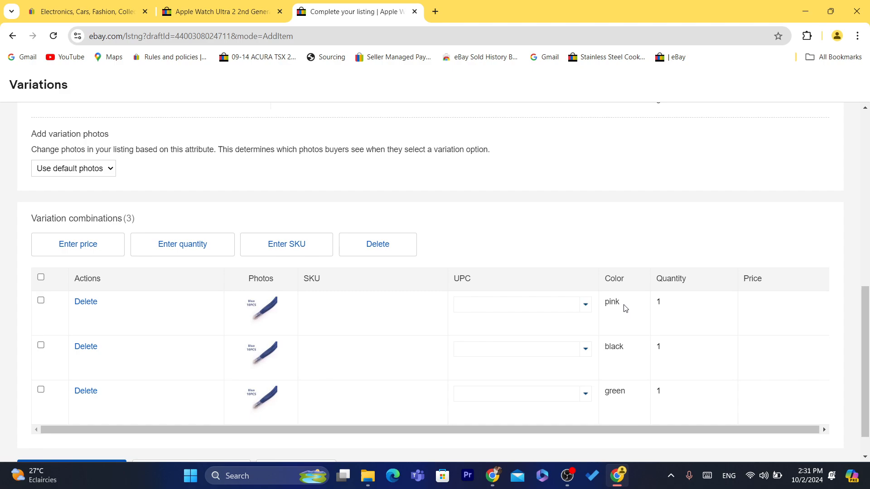
double_click(610, 302)
left_click(741, 322)
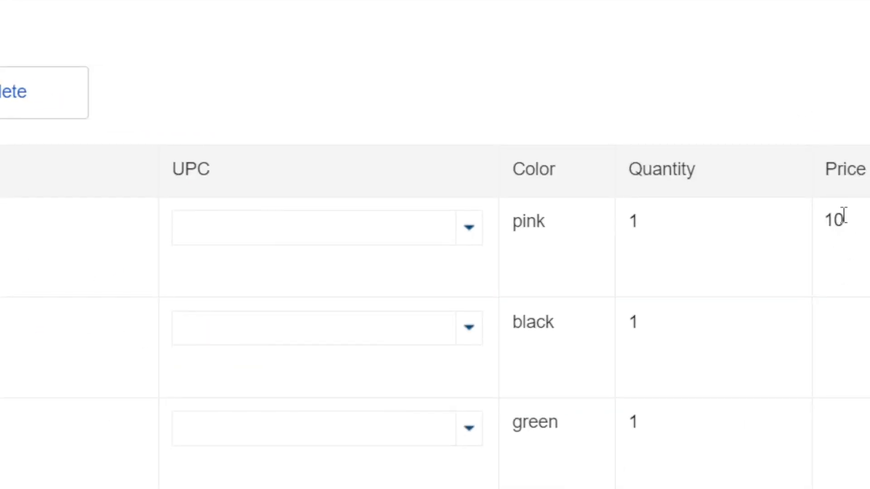
left_click(826, 321)
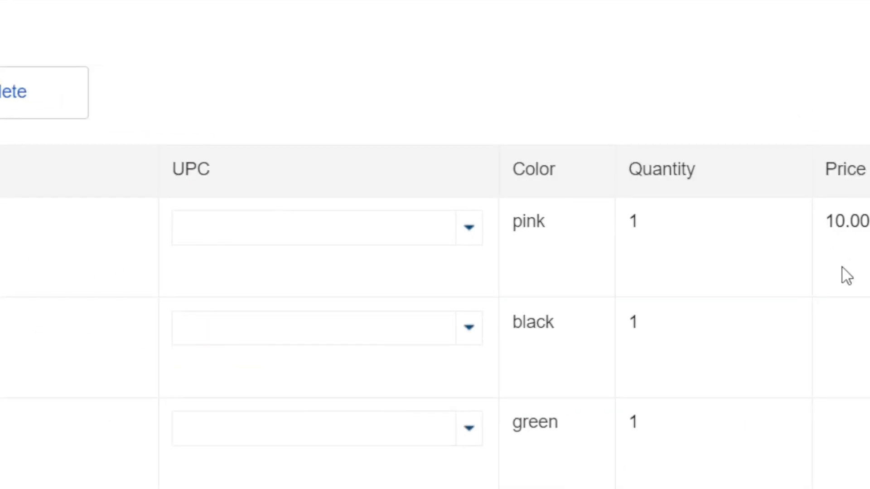
type("20")
left_click(843, 415)
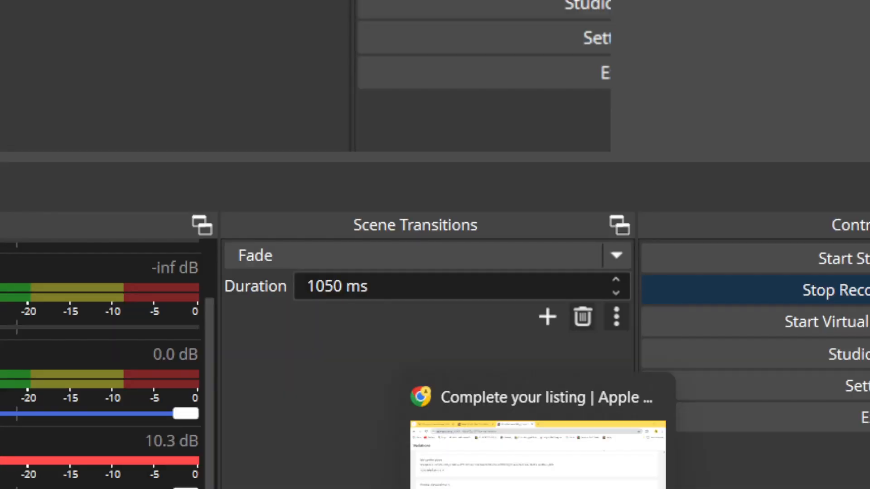
left_click(539, 435)
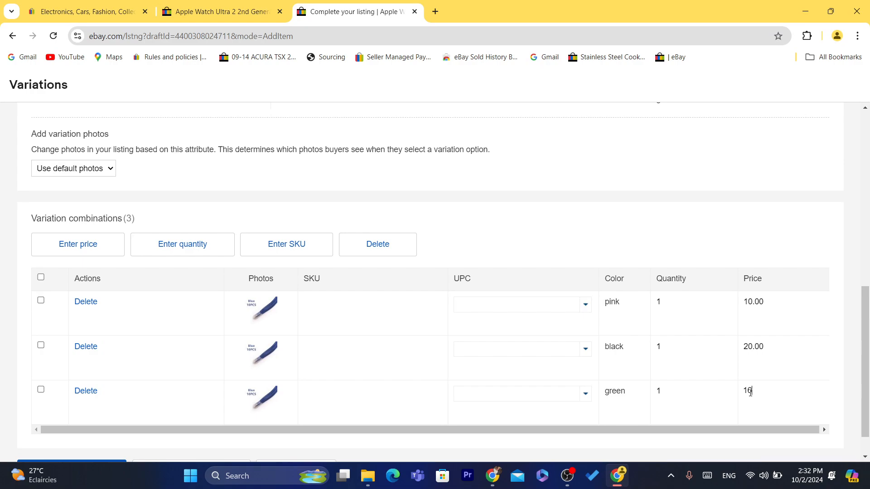
left_click(619, 404)
Review the quantity of each color variation, the combinations table and the available save options
left_click(663, 304)
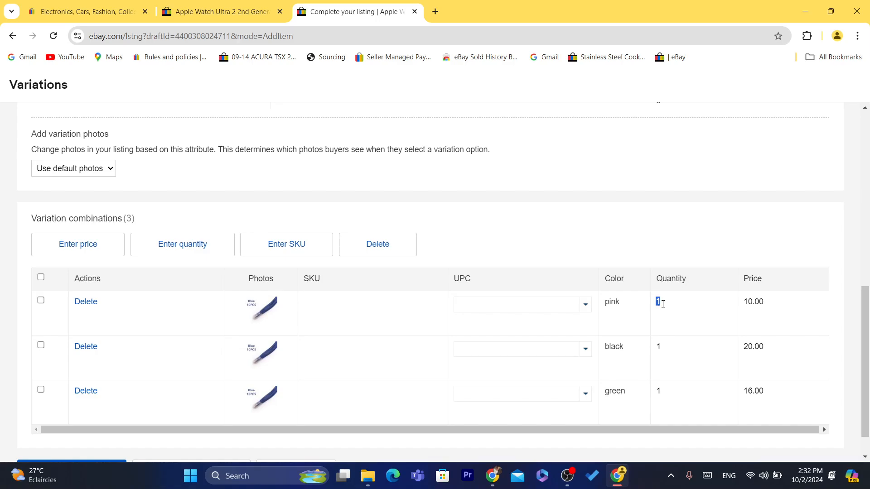
left_click(671, 344)
left_click(674, 398)
left_click(662, 231)
scroll(868, 340, "down", 1)
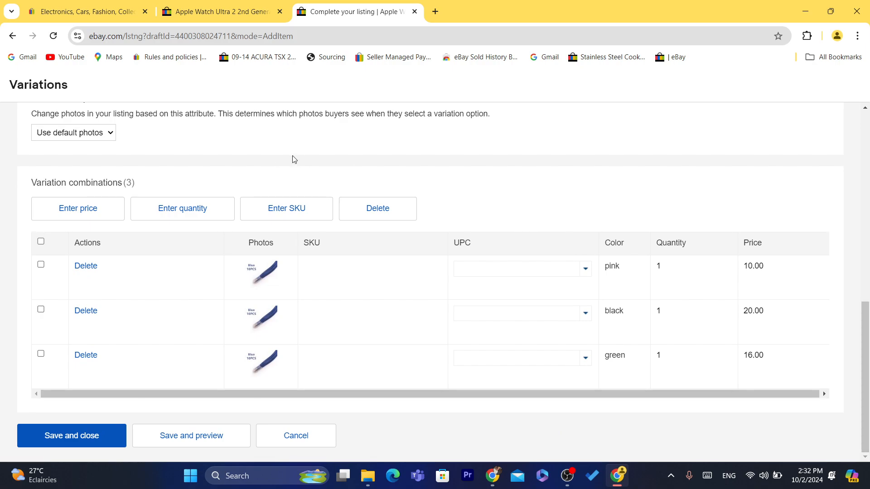
scroll(867, 313, "up", 2)
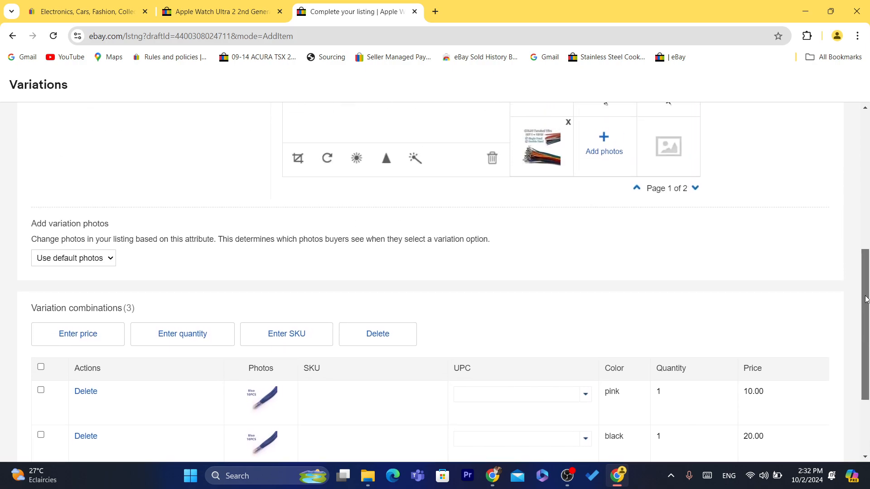
scroll(867, 326, "down", 3)
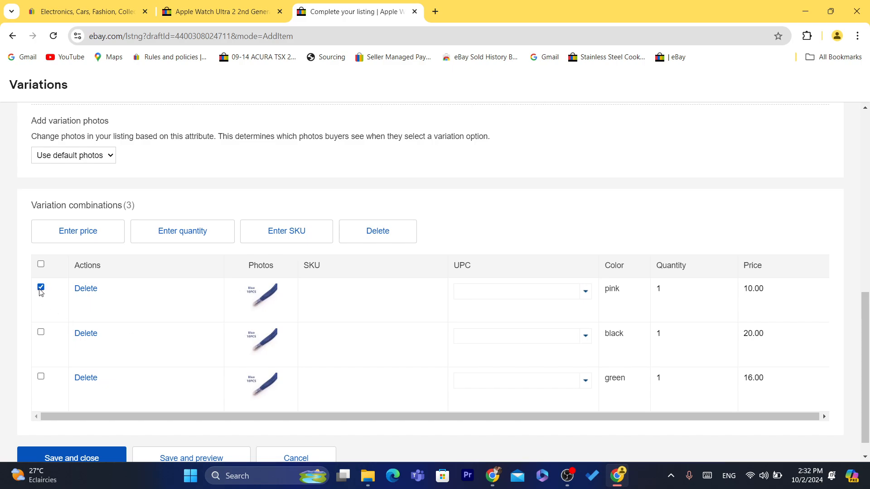
scroll(263, 399, "down", 1)
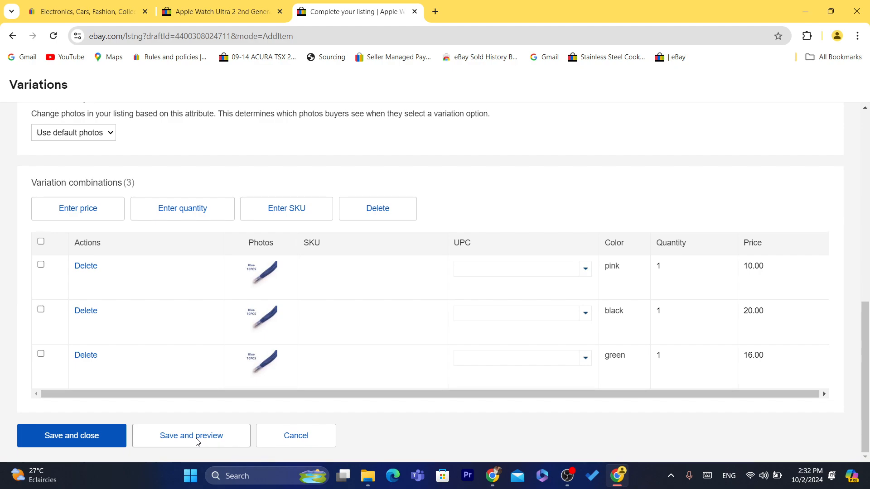
Check the choices for variation photos and keep the default photos
left_click_drag(865, 321, 864, 236)
left_click(78, 349)
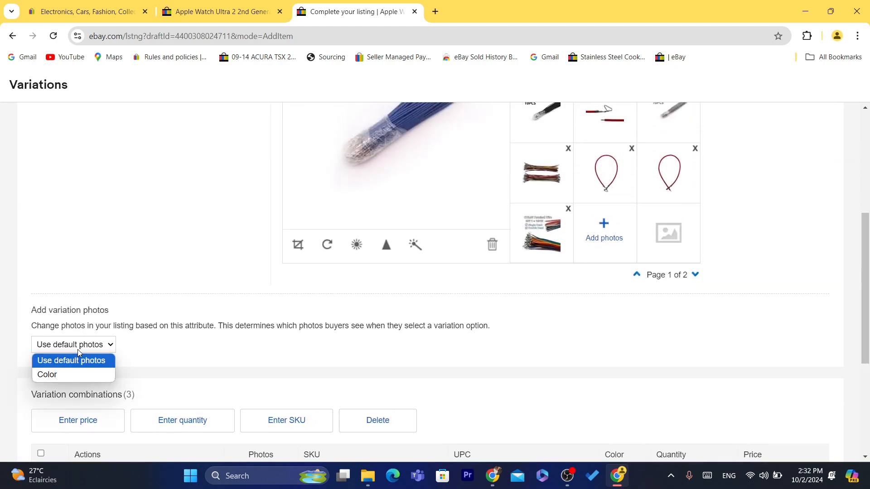
left_click(47, 354)
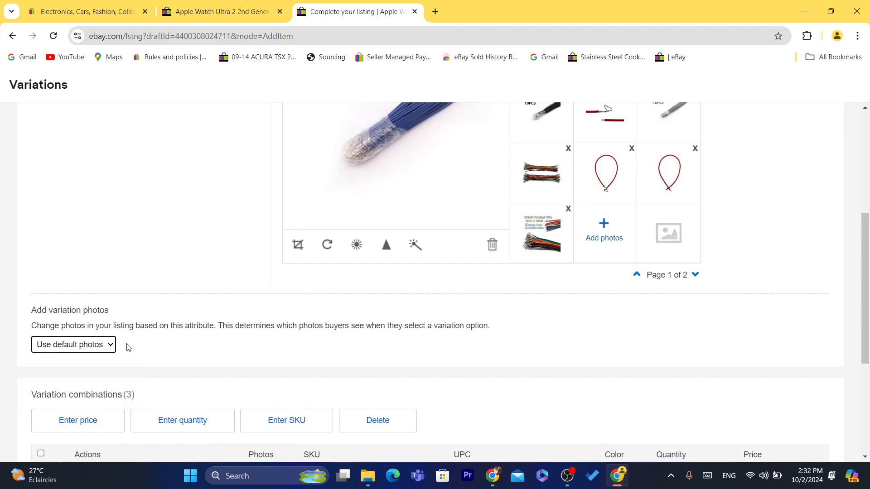
Base the variation photos on the Color attribute instead of the default photos
left_click(99, 347)
left_click(50, 343)
left_click(73, 348)
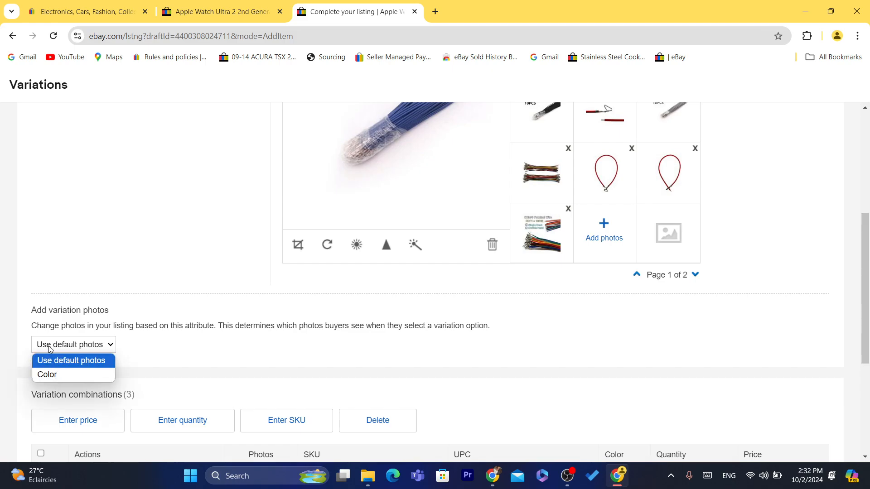
left_click(51, 378)
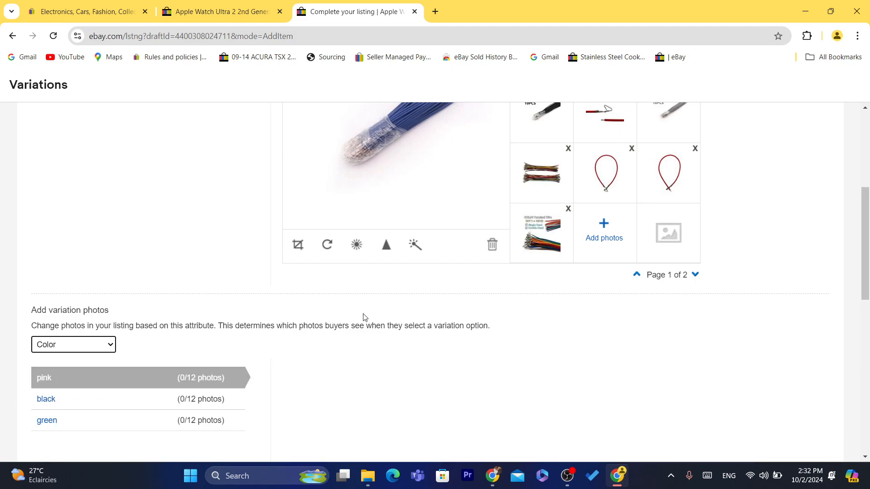
Upload main-image-15.jpeg from the main_images folder as the photo for the pink variation
scroll(869, 246, "down", 1)
scroll(868, 246, "down", 2)
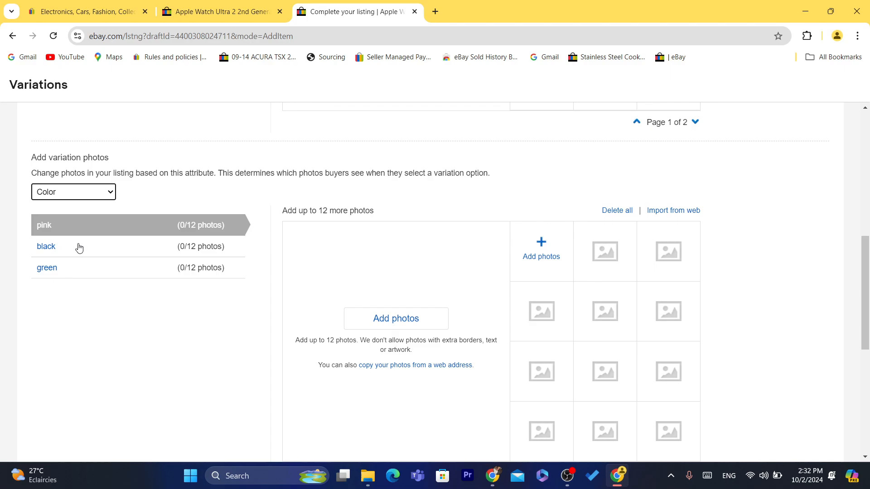
left_click(541, 258)
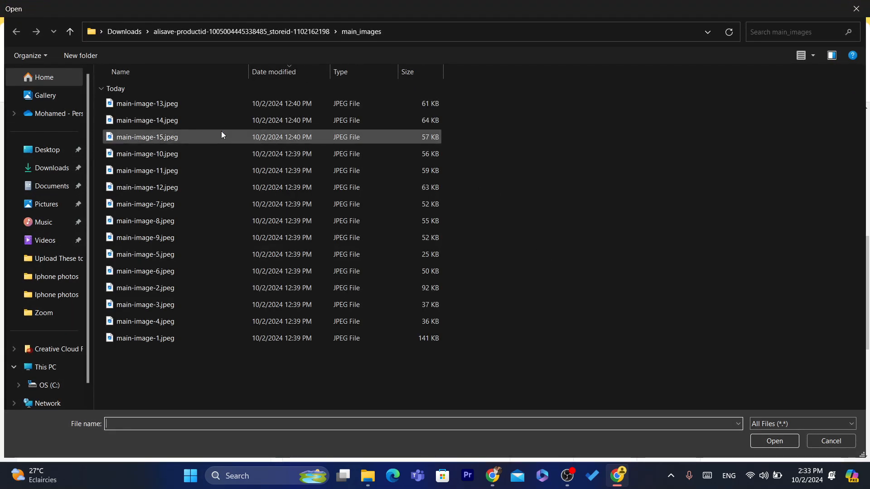
double_click(221, 132)
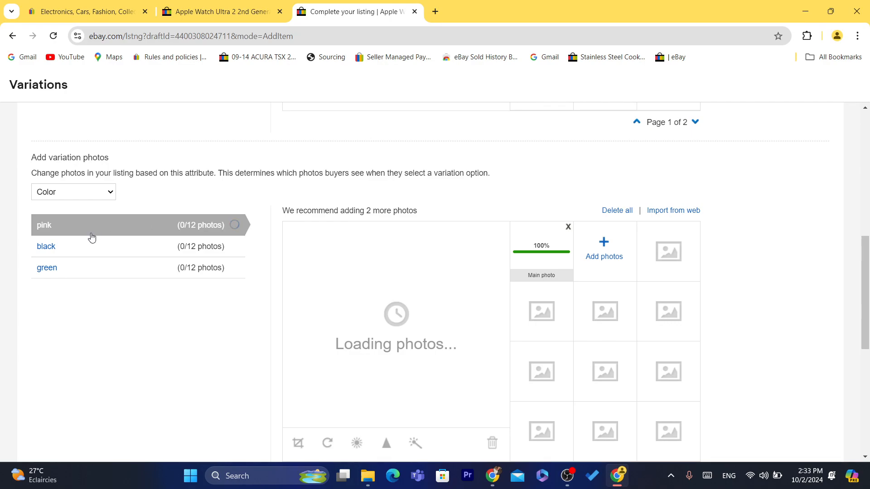
Upload main-image-7.jpeg as the photo for the black variation and main-image-12.jpeg for the green one
left_click(53, 257)
left_click(529, 255)
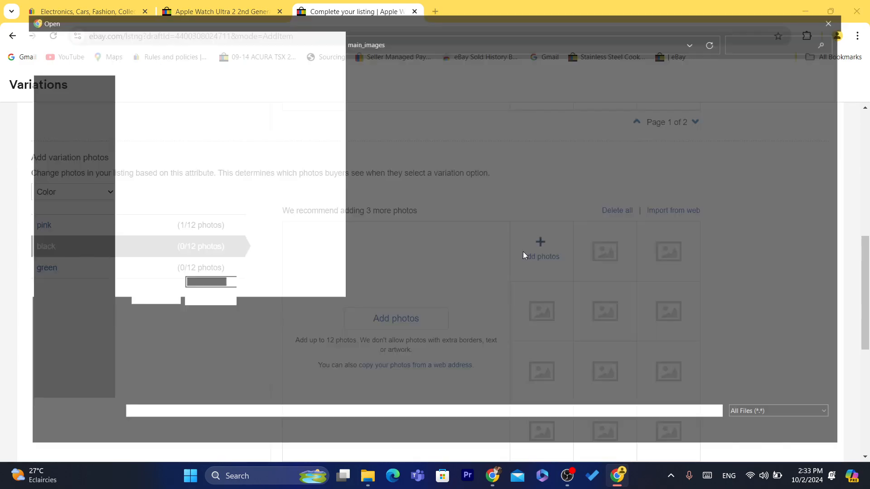
double_click(316, 204)
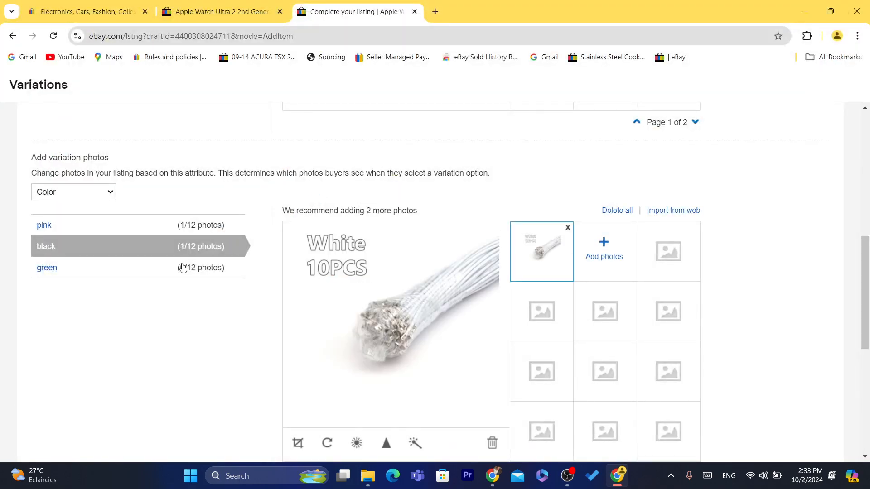
left_click(122, 275)
left_click(530, 242)
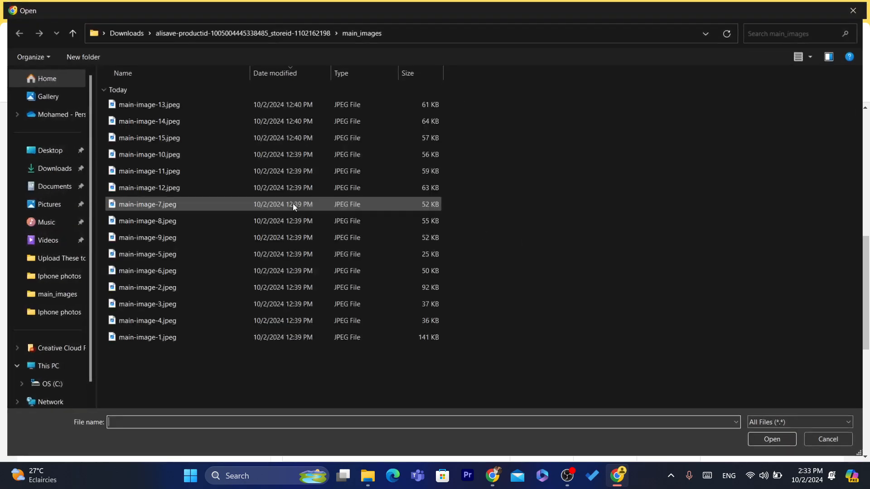
double_click(159, 186)
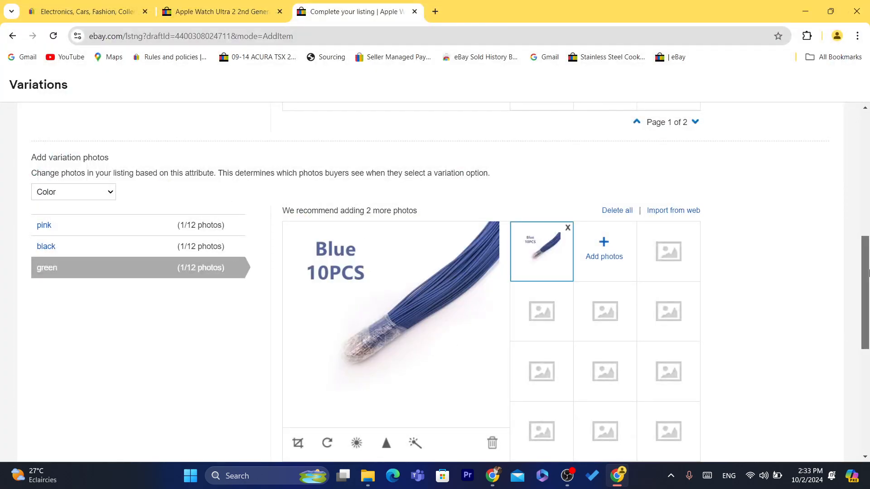
Check the color photos and the variation combinations table, including the black variation's photo, and save and close the variations
left_click_drag(868, 273, 868, 376)
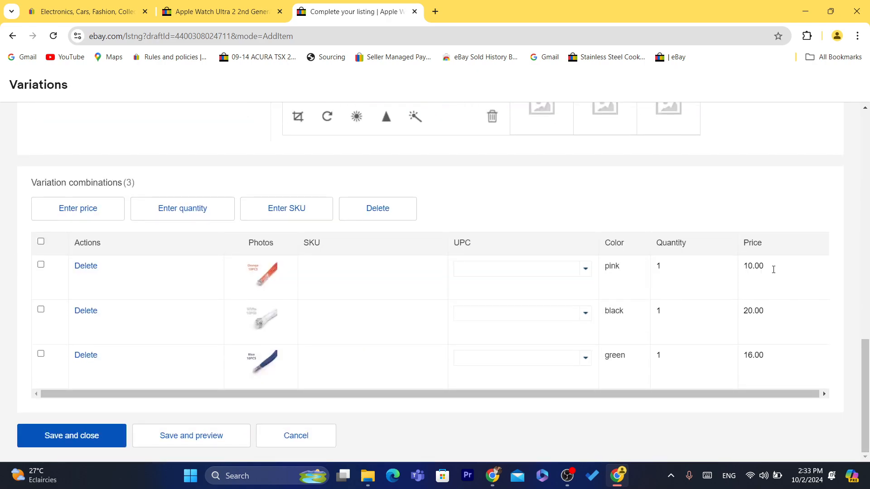
left_click_drag(865, 392, 864, 295)
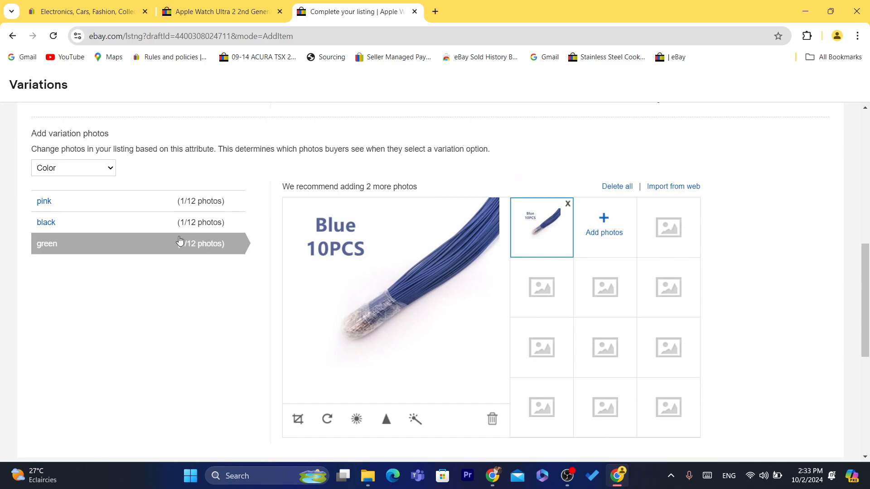
left_click(51, 222)
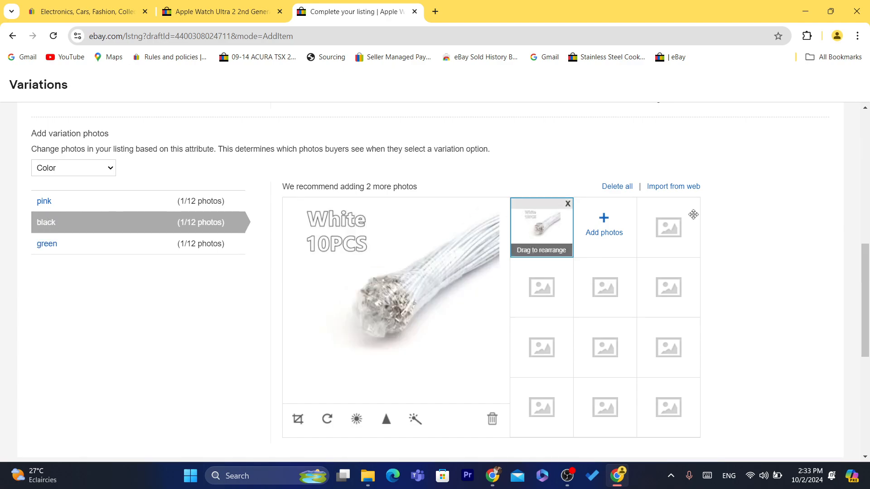
scroll(868, 315, "down", 1)
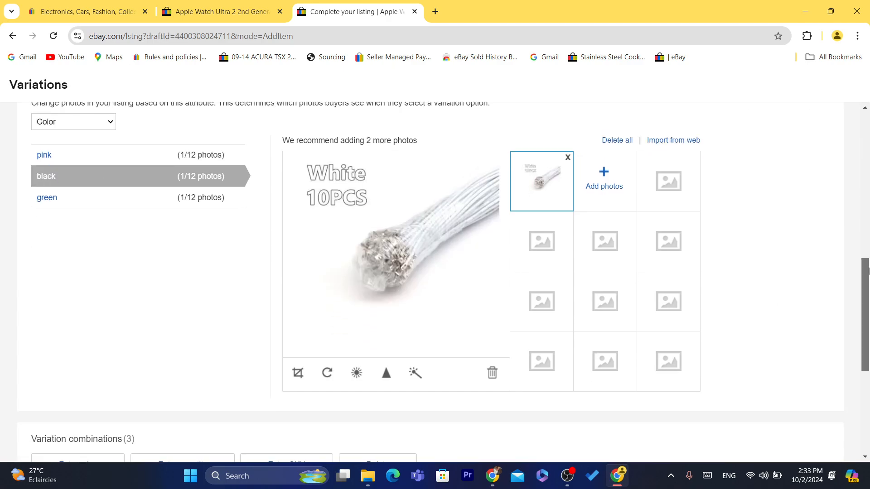
scroll(869, 292, "down", 1)
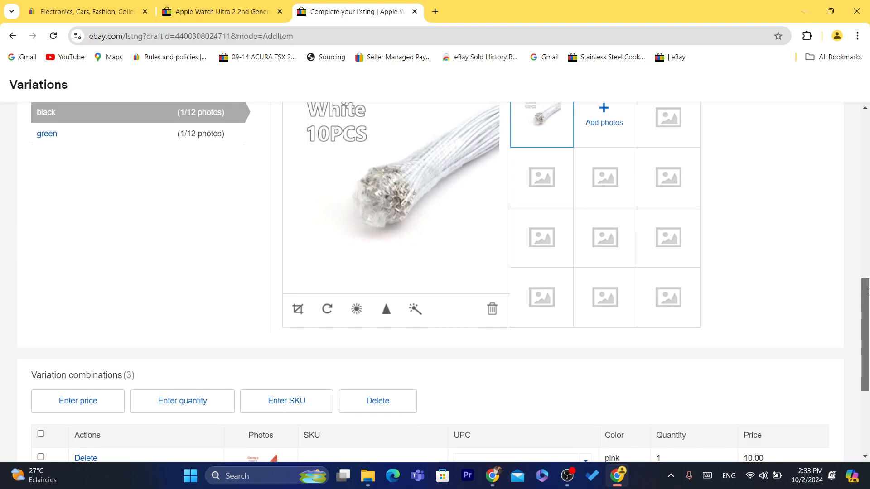
left_click_drag(868, 292, 868, 272)
scroll(869, 272, "down", 5)
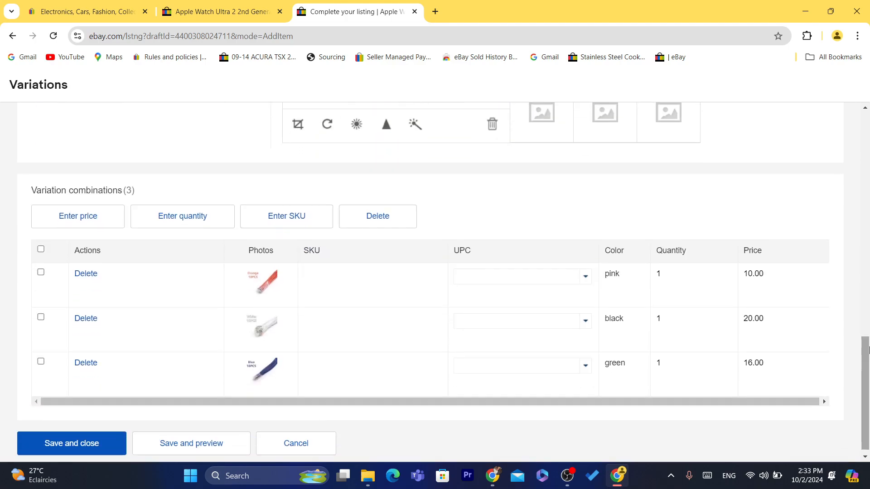
left_click(57, 437)
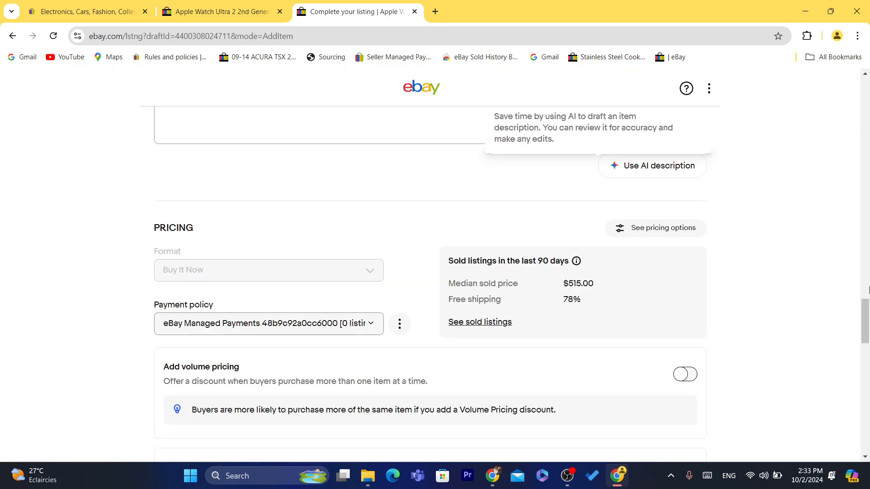
Review the listing's variations summary and submit the listing for publication
left_click_drag(868, 290, 869, 227)
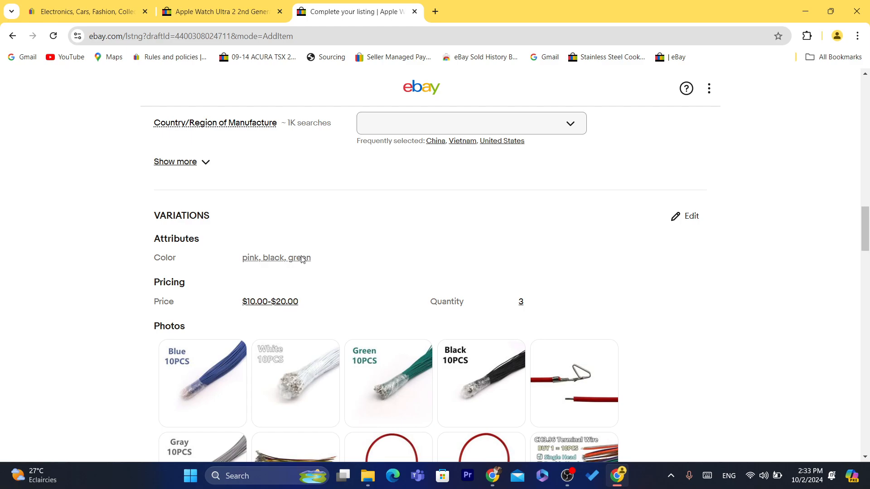
left_click_drag(868, 235, 867, 437)
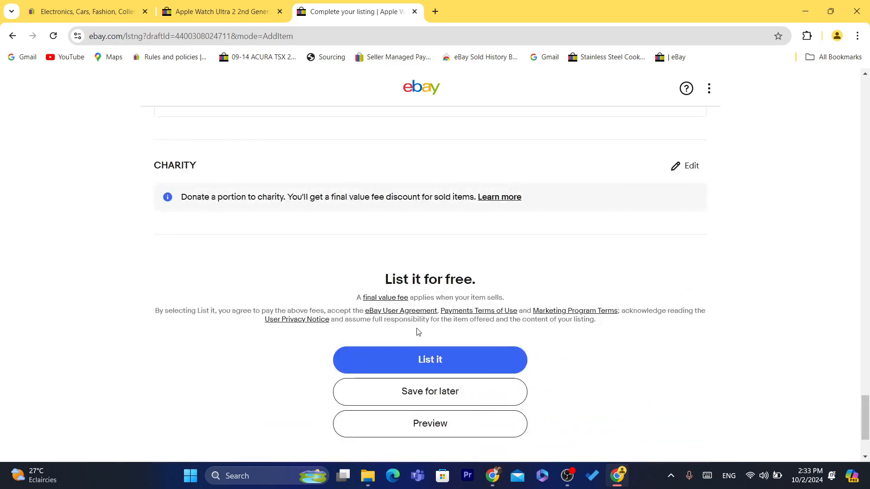
left_click(428, 365)
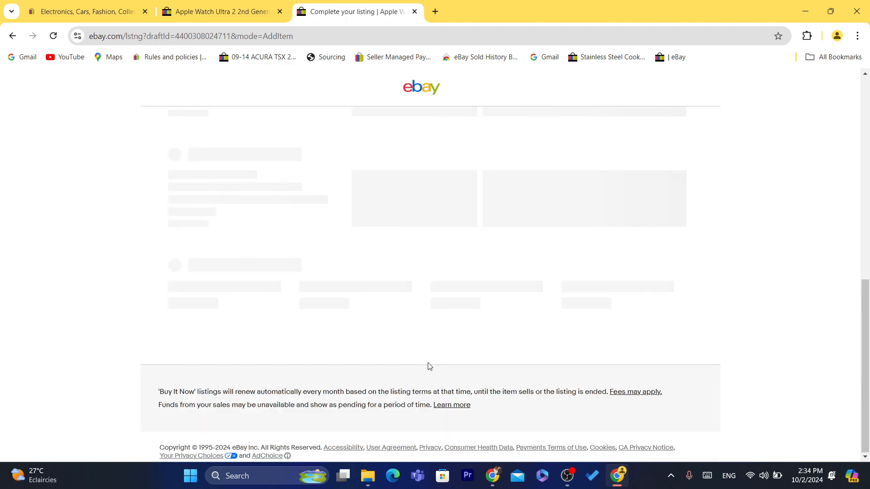